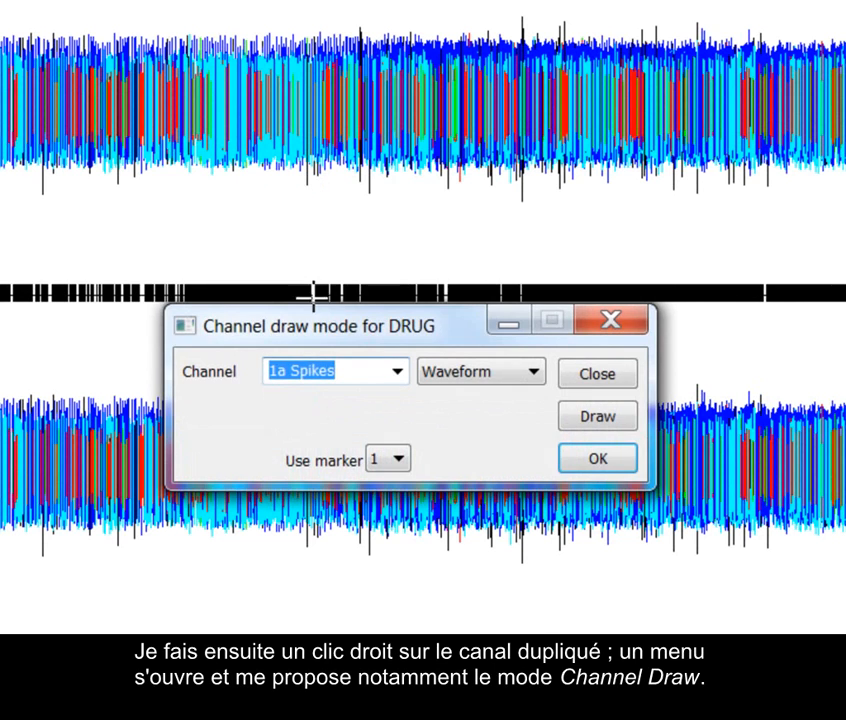
# Examine the draw modes offered for channel 1a Spikes and for channel 2 Stim.
pyautogui.moveTo(330, 336); pyautogui.dragTo(293, 222)
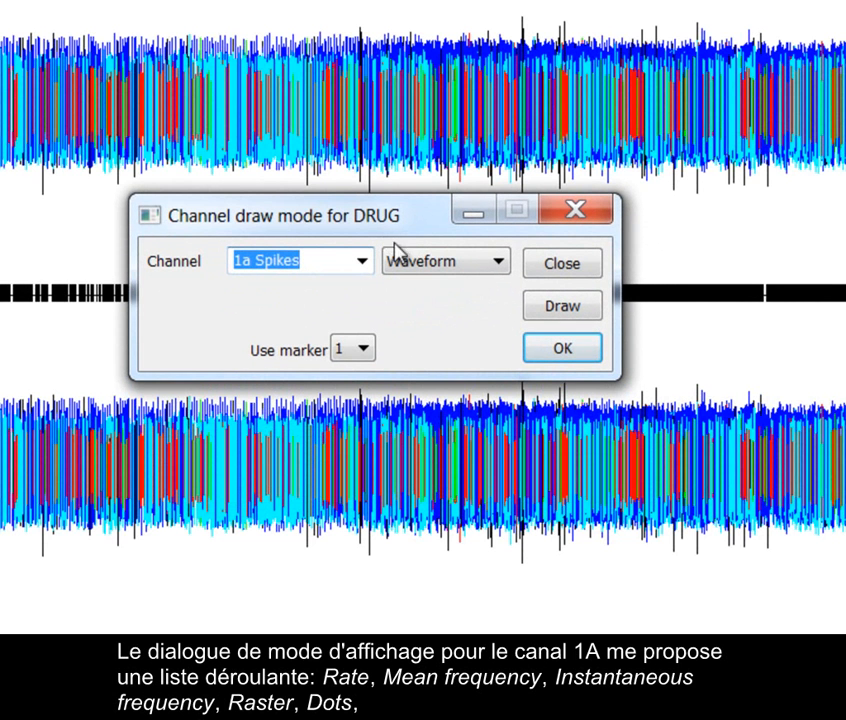
pyautogui.click(445, 263)
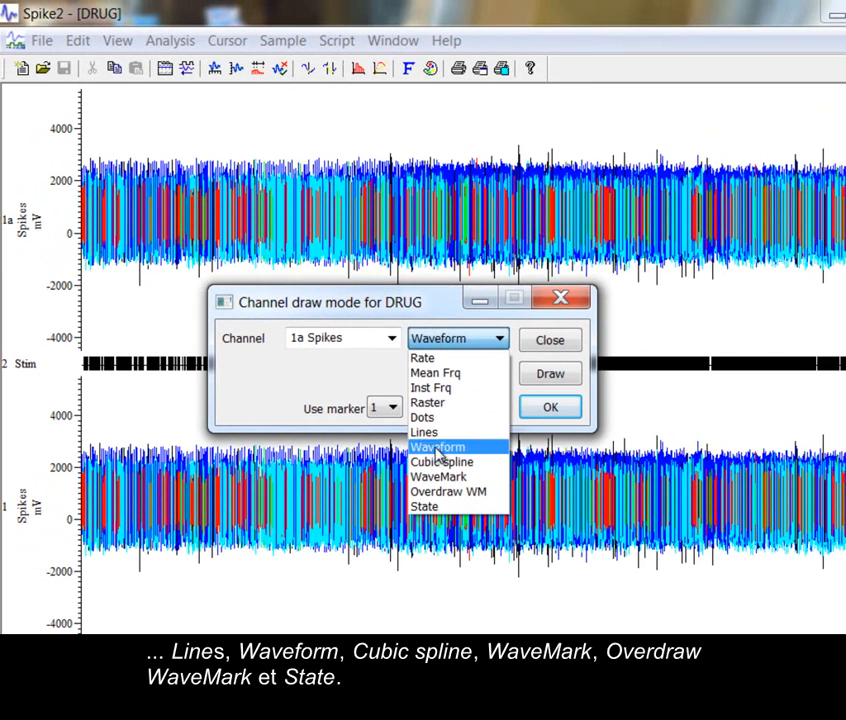
pyautogui.click(383, 340)
pyautogui.click(391, 340)
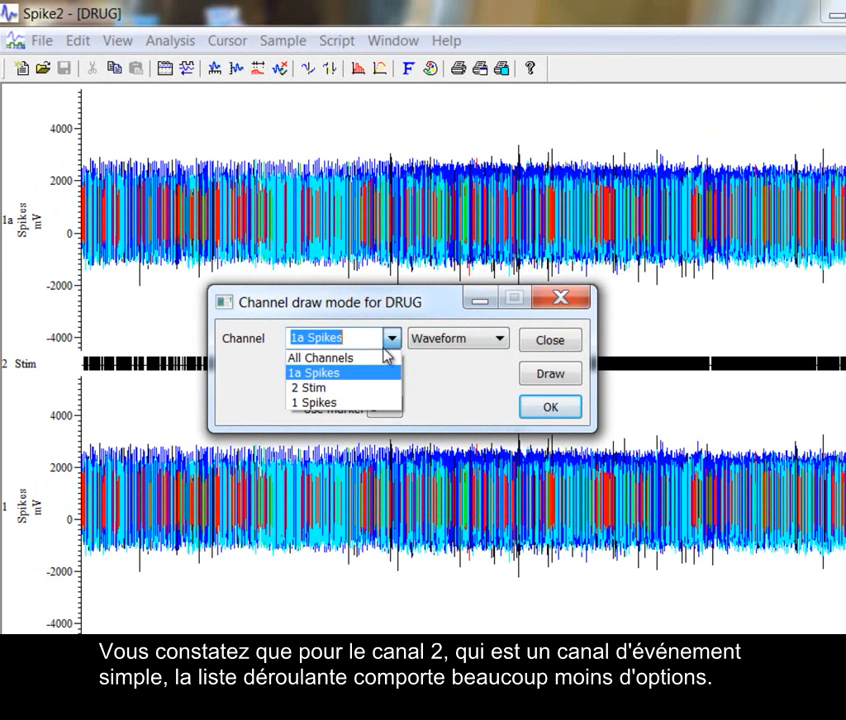
pyautogui.click(355, 389)
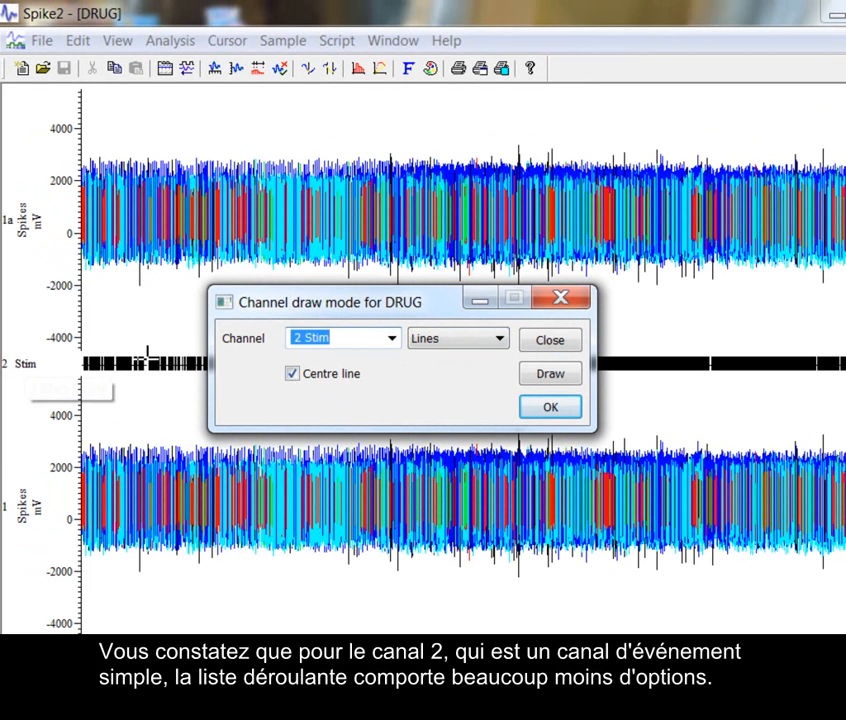
pyautogui.click(440, 345)
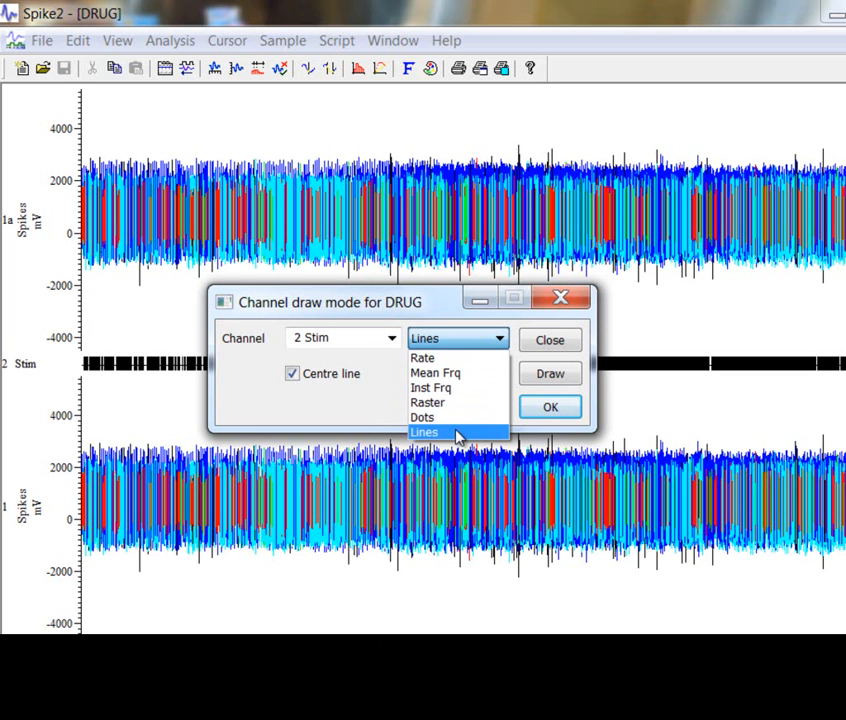
# Draw channel 1a Spikes in Rate mode with a time of 1 second.
pyautogui.click(391, 340)
pyautogui.click(391, 340)
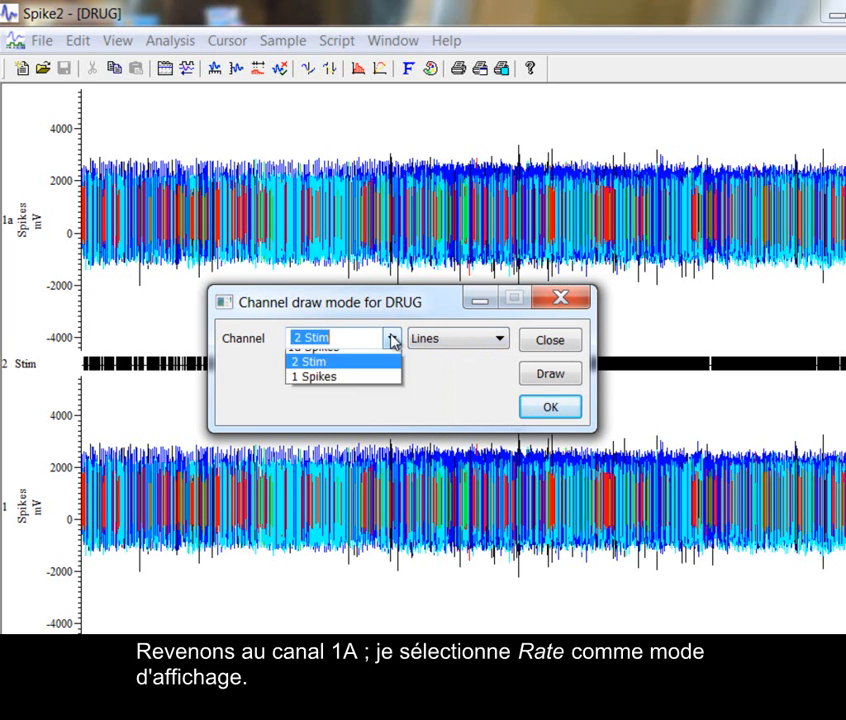
pyautogui.click(364, 373)
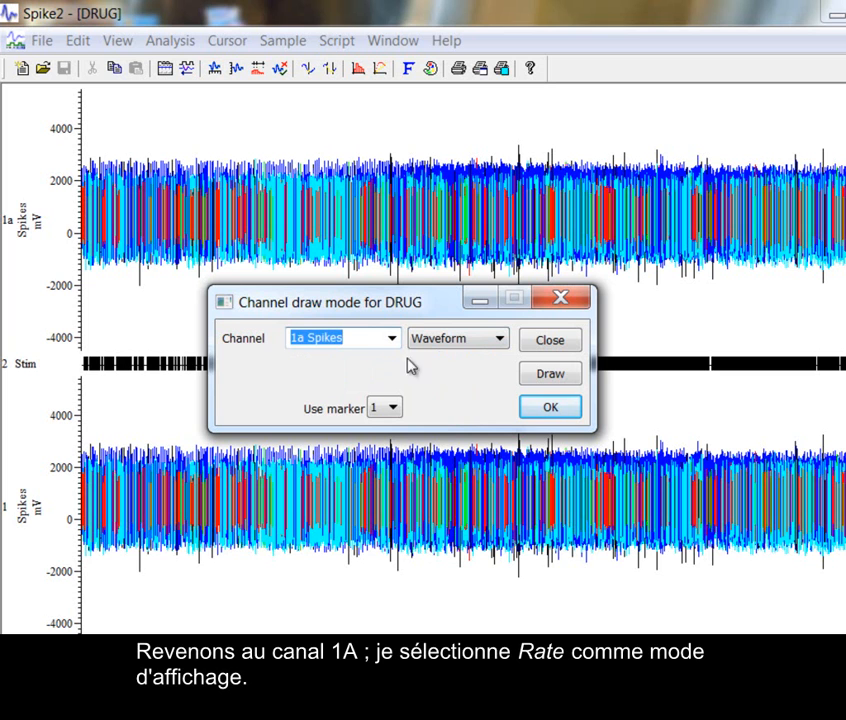
pyautogui.click(490, 341)
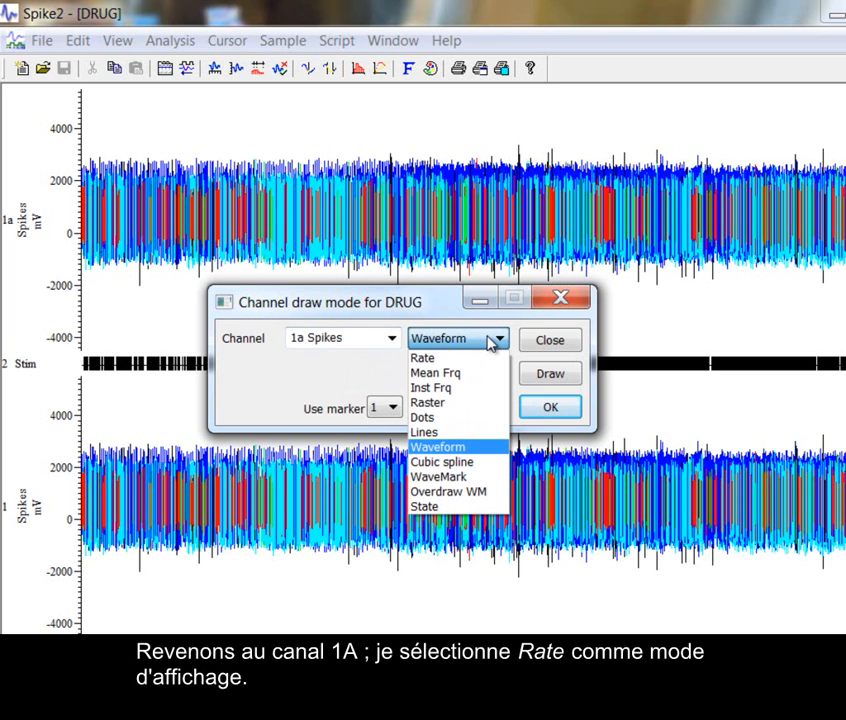
pyautogui.click(470, 359)
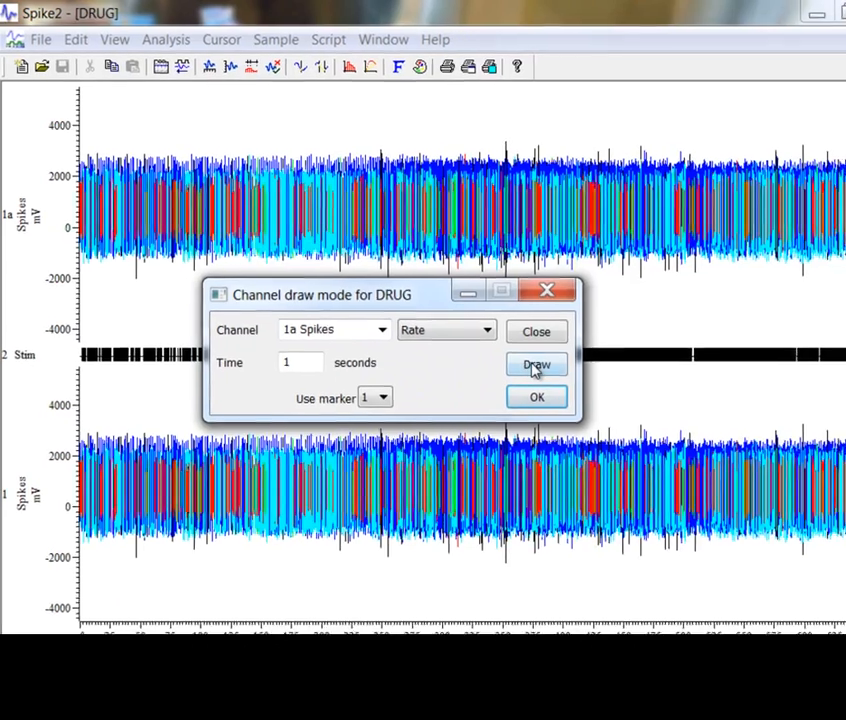
pyautogui.click(550, 373)
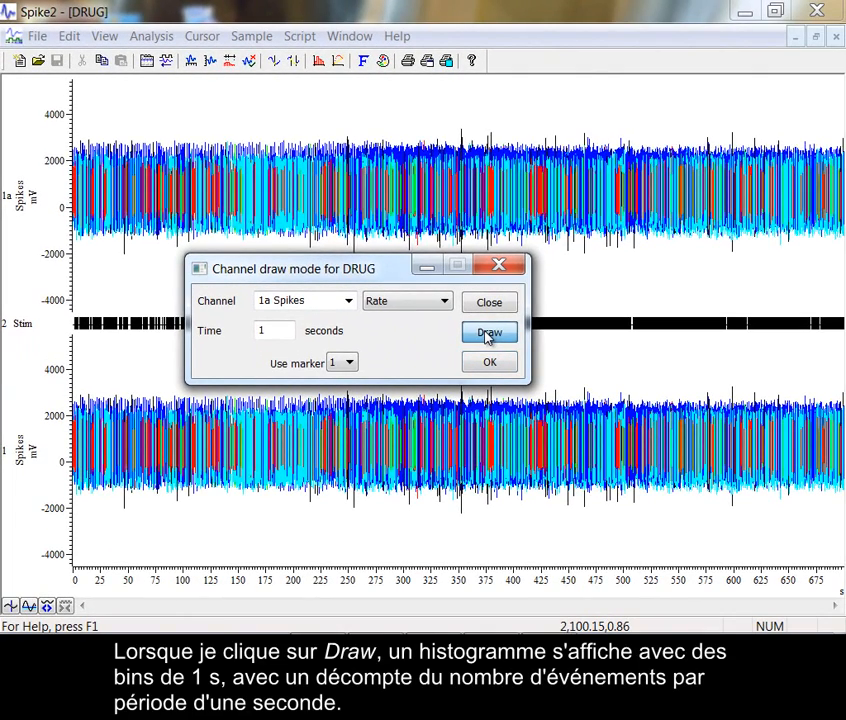
# Set the Rate time to 5 seconds and redraw channel 1a with the dialog clear of the histogram.
pyautogui.moveTo(407, 265); pyautogui.dragTo(420, 343)
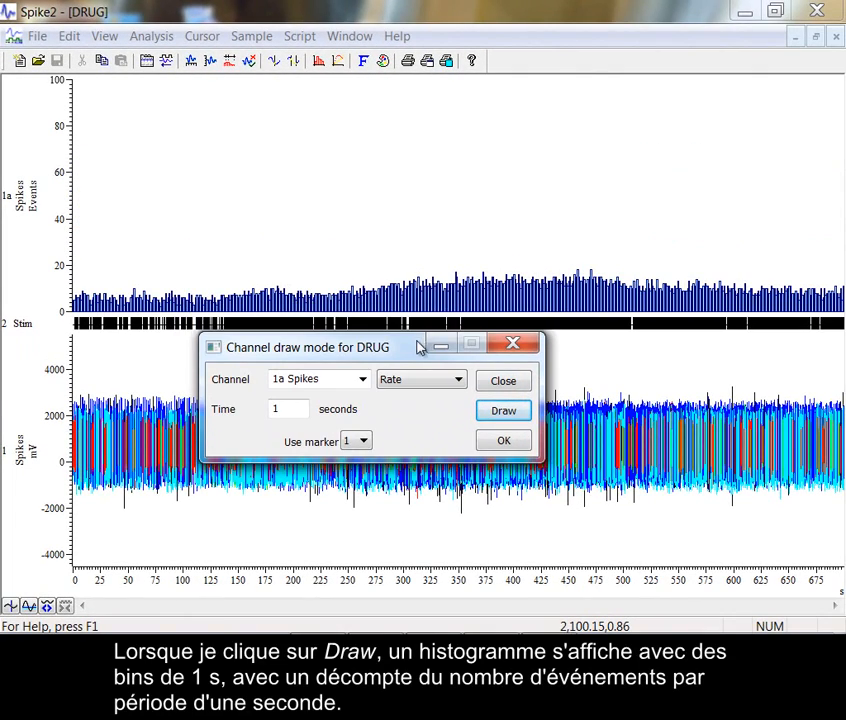
pyautogui.moveTo(300, 408); pyautogui.dragTo(260, 412)
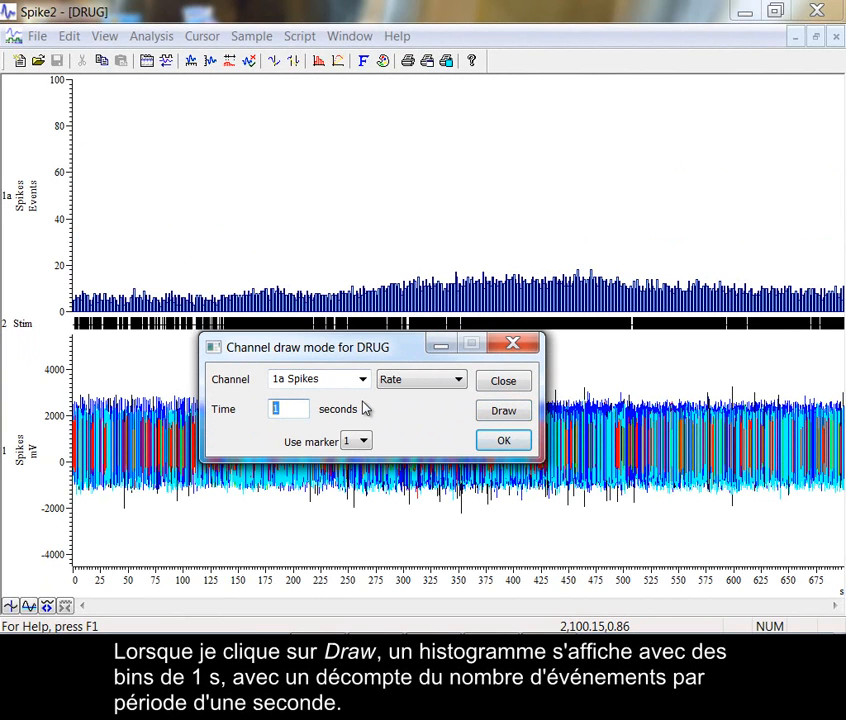
pyautogui.click(491, 412)
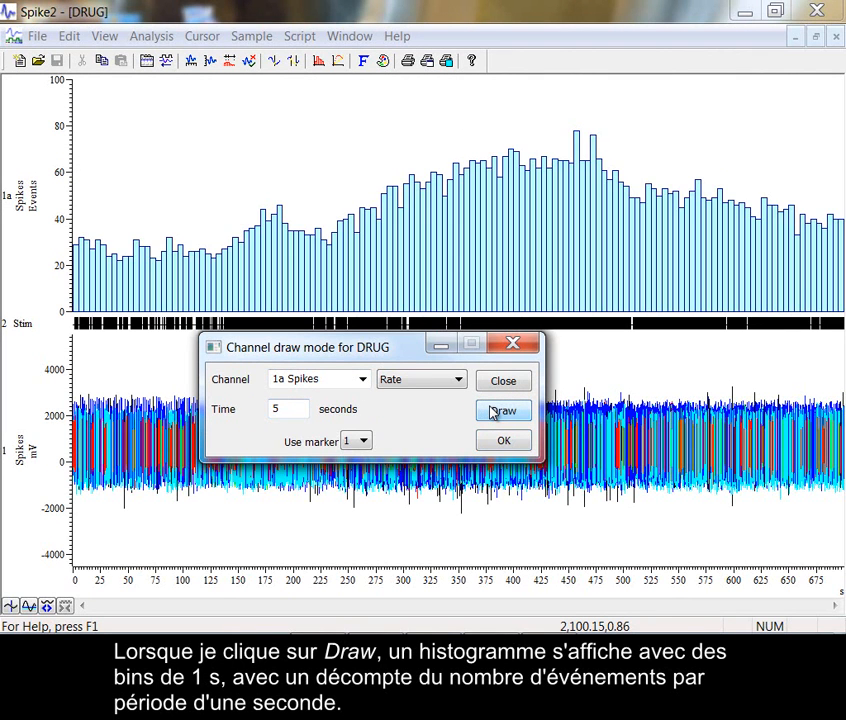
# Draw channel 1a in Mean Frq mode over 5 seconds, first with Per minute on and again with it off.
pyautogui.click(448, 381)
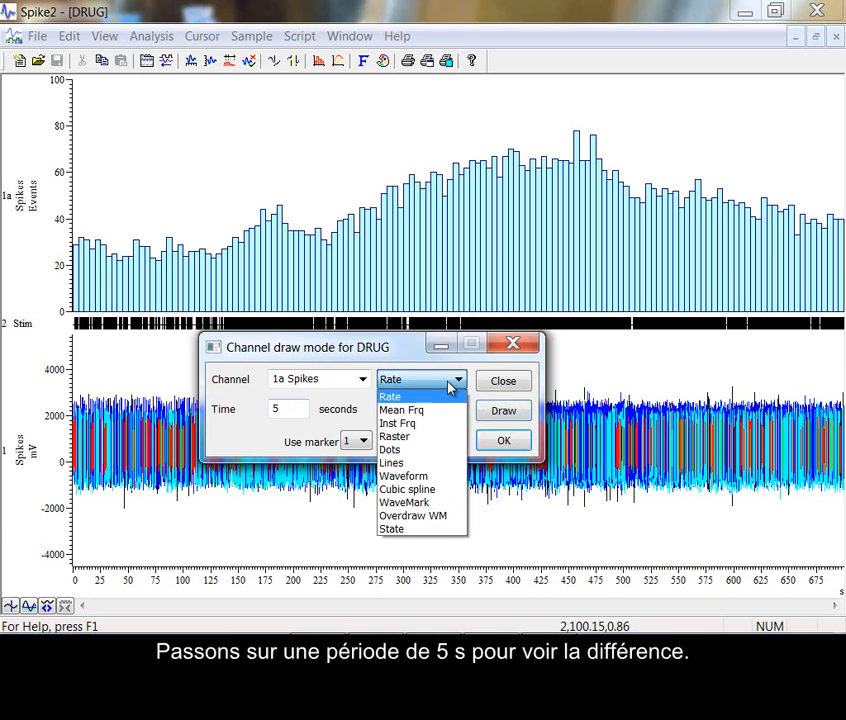
pyautogui.click(444, 412)
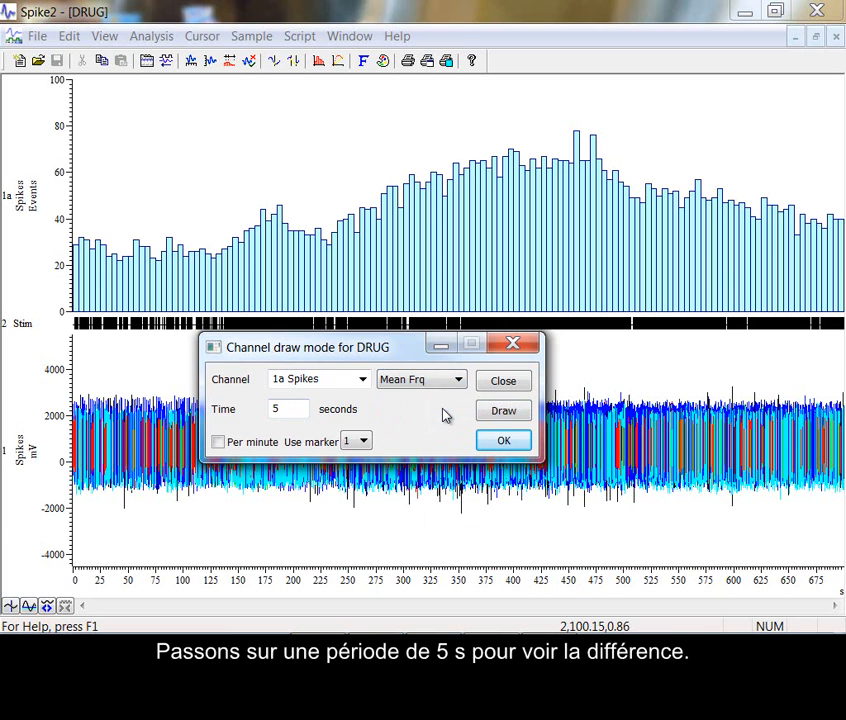
pyautogui.doubleClick(269, 410)
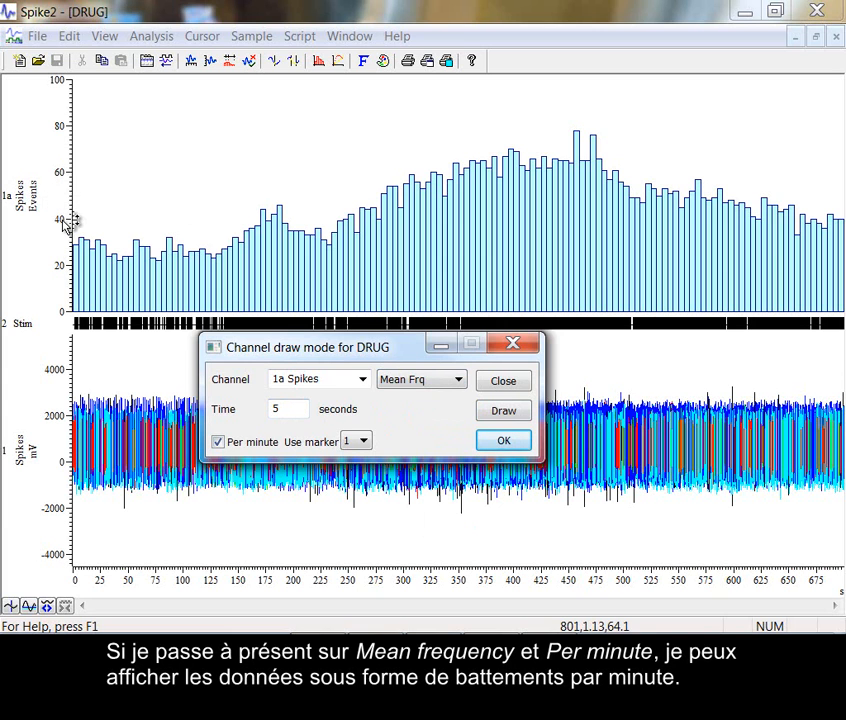
pyautogui.click(498, 412)
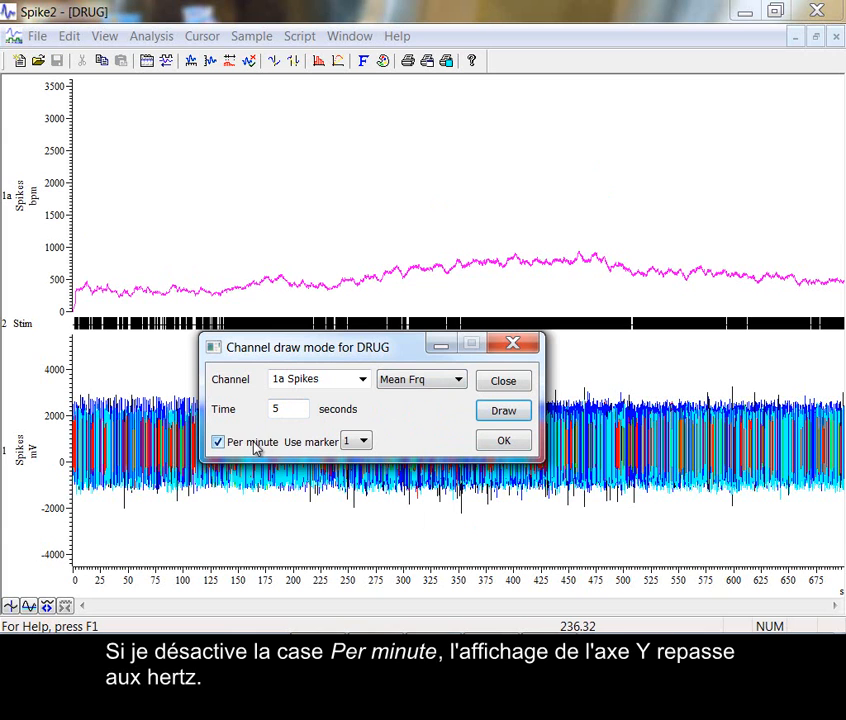
pyautogui.click(496, 418)
# Draw channel 1a in Inst Frq mode as dots with dot size 4, and optimise its Y range.
pyautogui.click(459, 380)
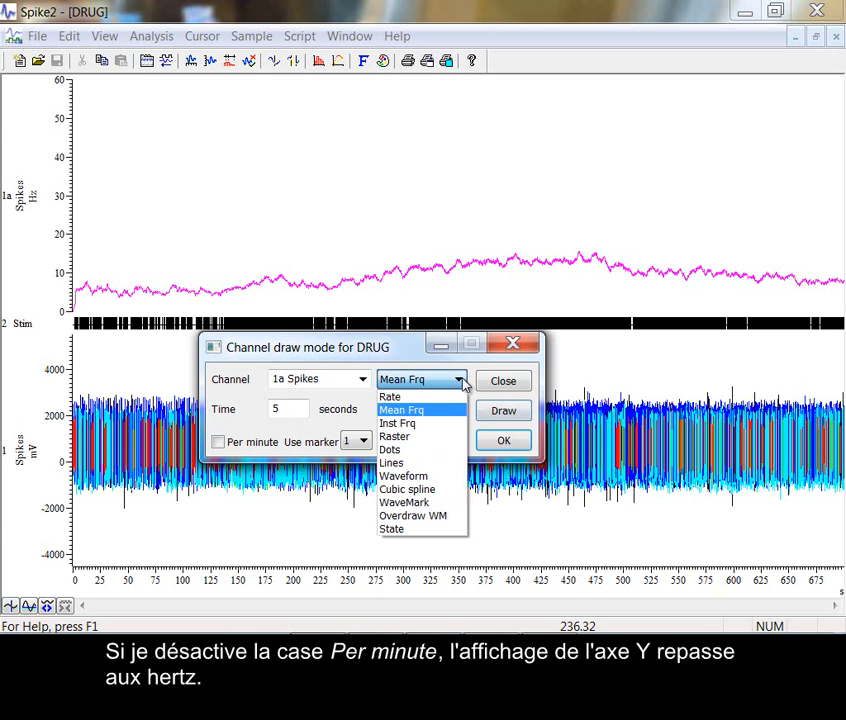
pyautogui.click(440, 424)
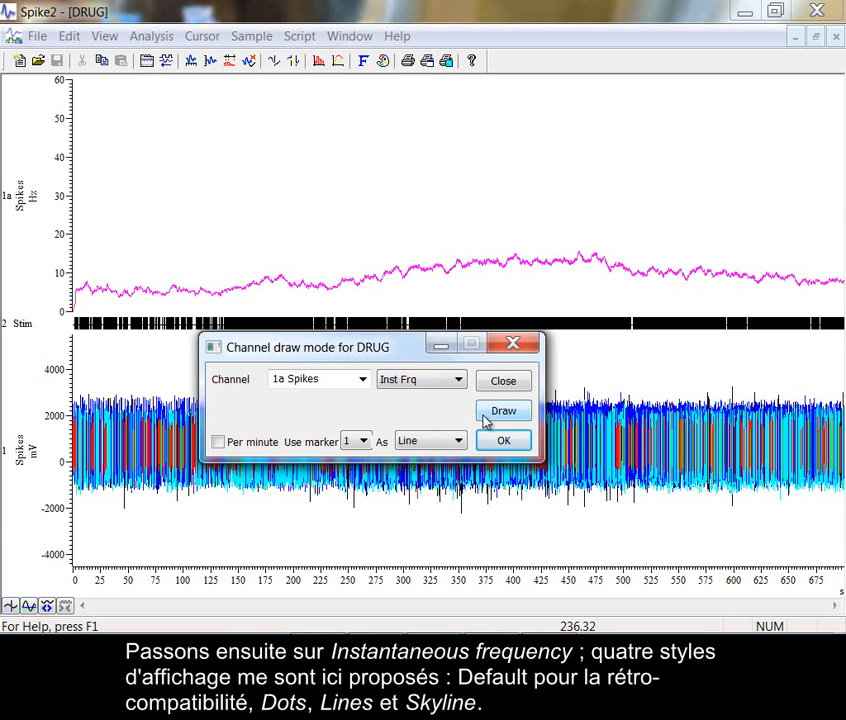
pyautogui.click(459, 441)
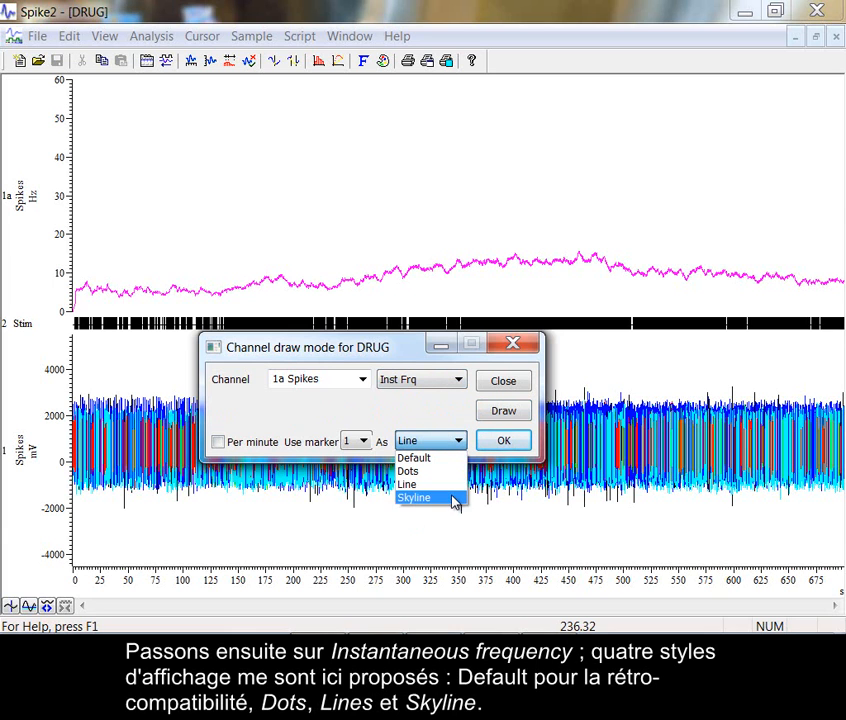
pyautogui.click(441, 479)
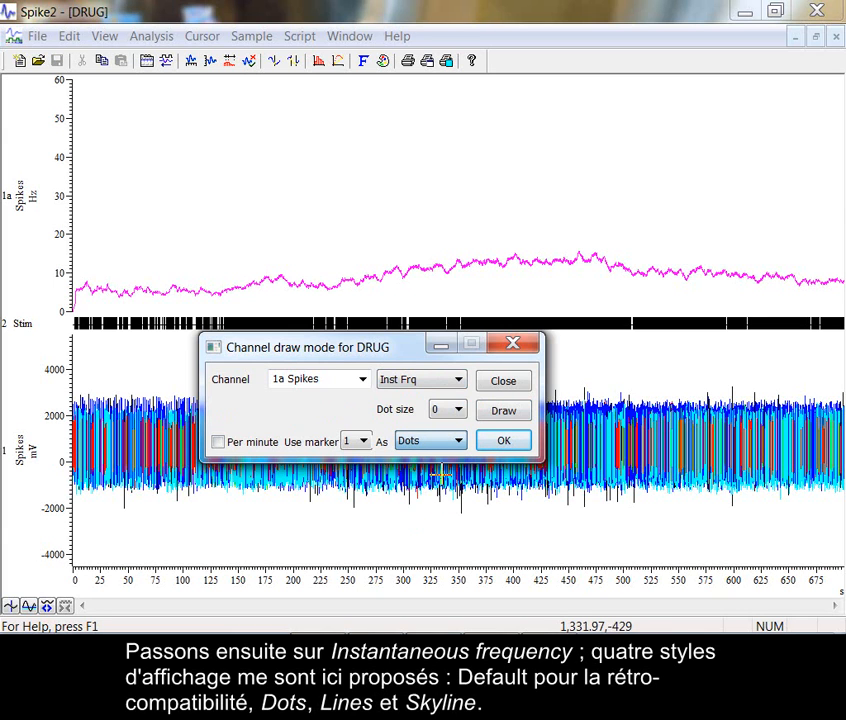
pyautogui.click(459, 408)
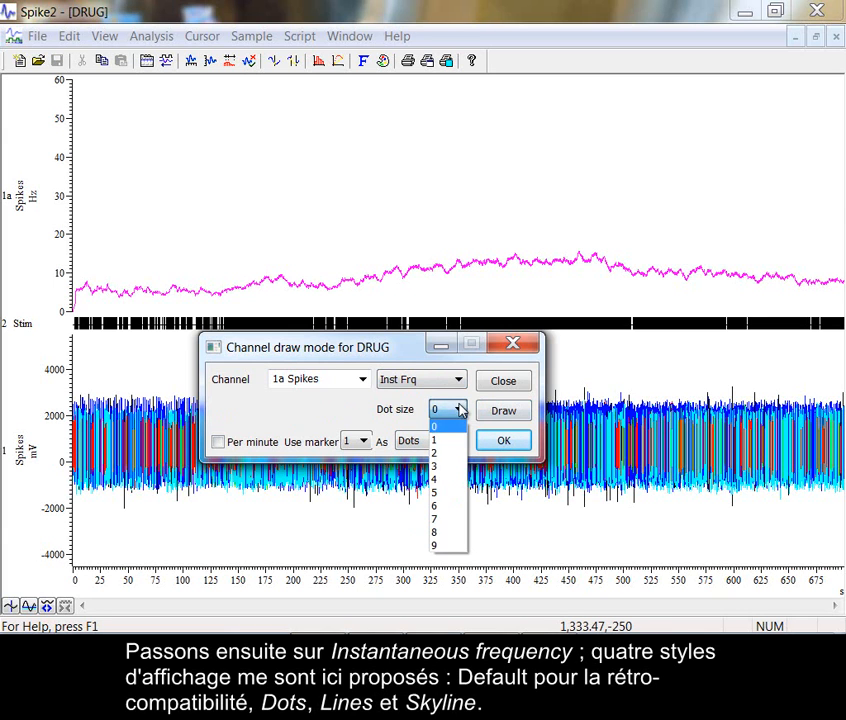
pyautogui.click(452, 476)
pyautogui.click(501, 412)
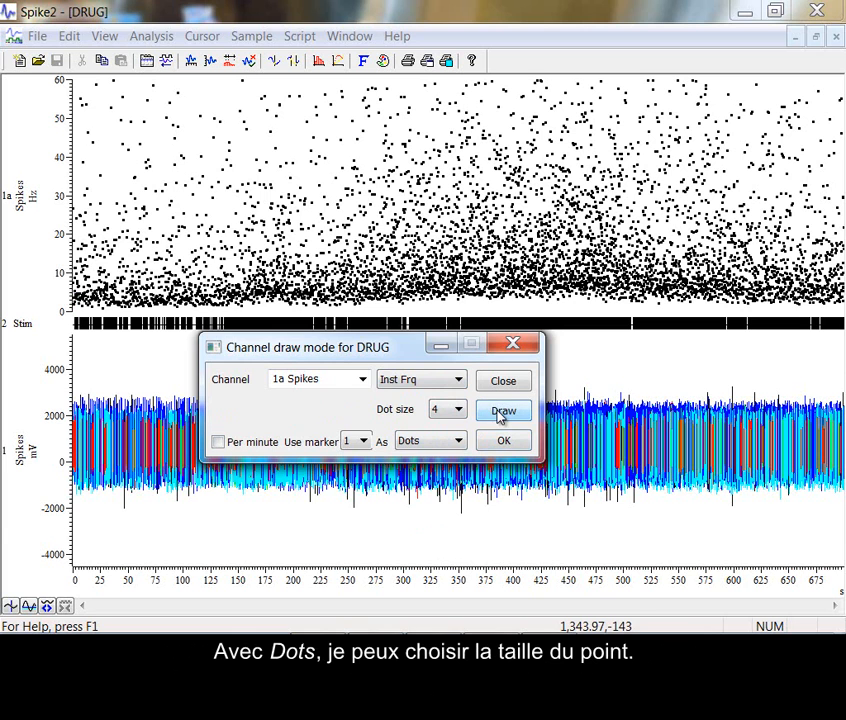
pyautogui.doubleClick(75, 145)
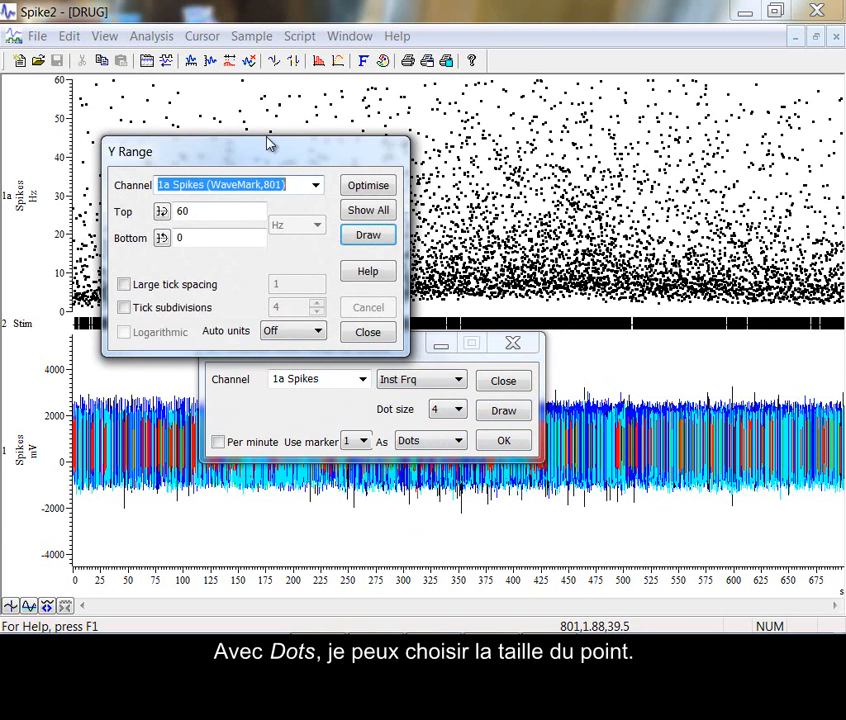
pyautogui.click(386, 188)
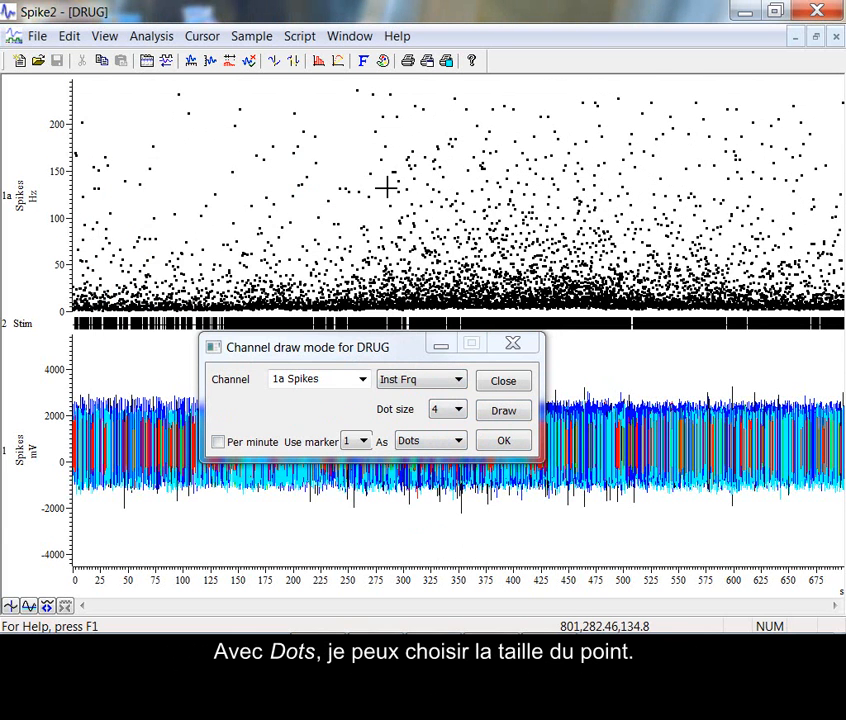
# Redraw the instantaneous frequency of channel 1a in the Line style.
pyautogui.click(462, 444)
pyautogui.click(455, 484)
pyautogui.click(505, 418)
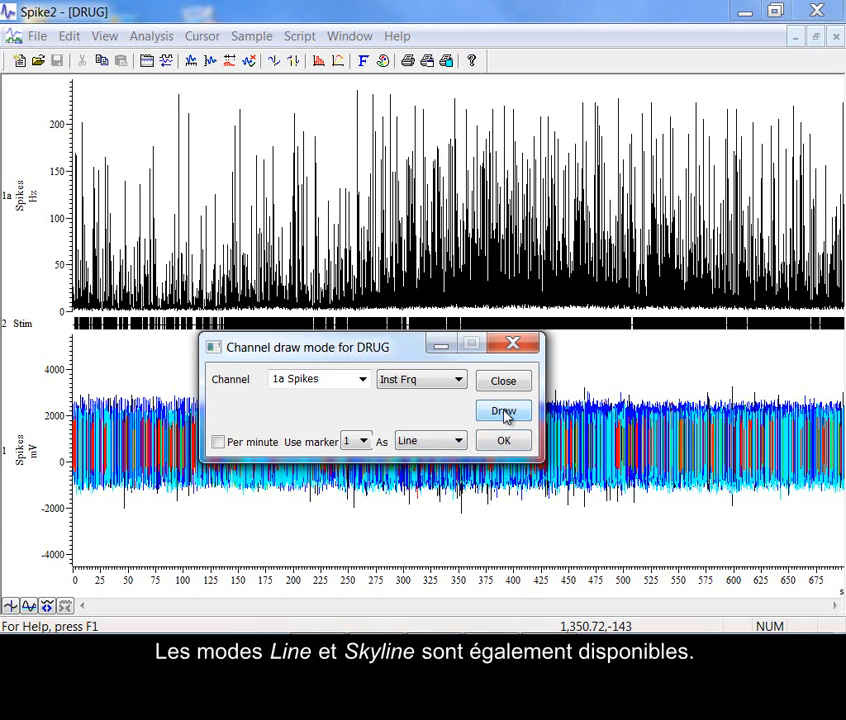
# Redraw the instantaneous frequency of channel 1a in the Skyline style and zoom in on about 264 to 293 seconds.
pyautogui.click(459, 441)
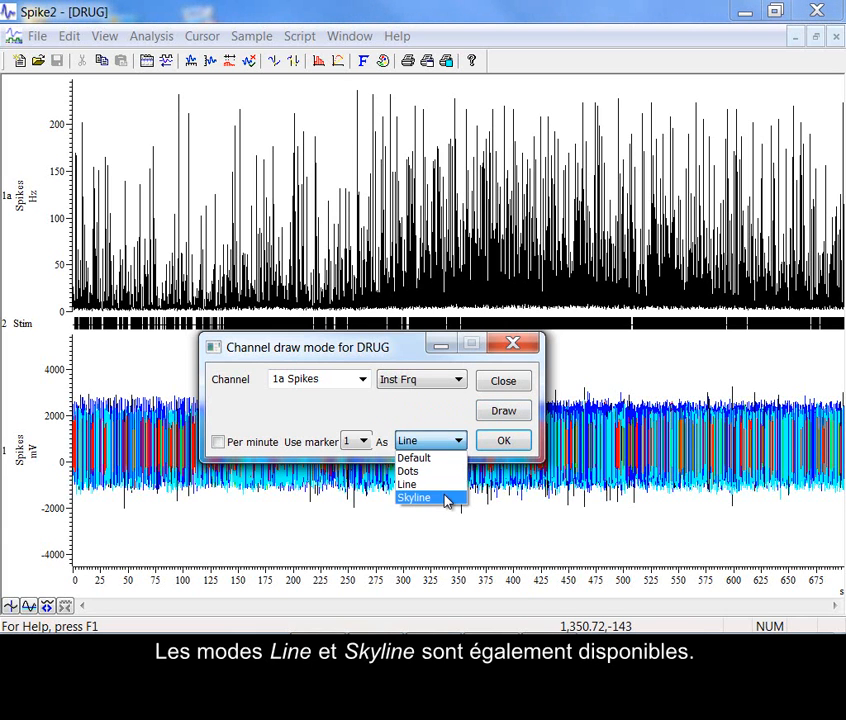
pyautogui.click(446, 498)
pyautogui.click(502, 417)
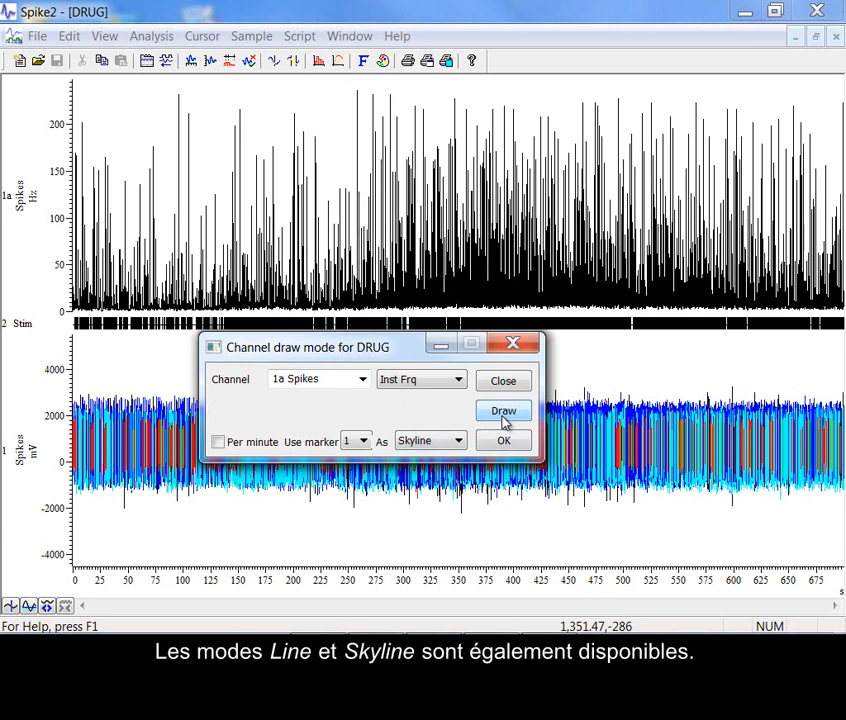
pyautogui.moveTo(364, 276); pyautogui.dragTo(395, 274)
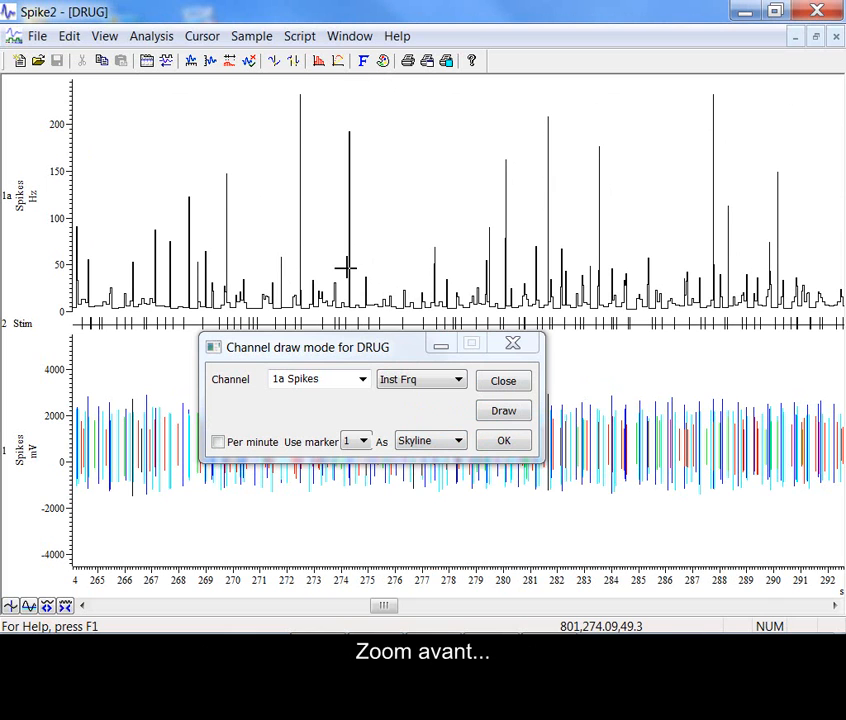
# Switch the zoomed instantaneous frequency plot of channel 1a from Skyline back to the Line style.
pyautogui.click(458, 441)
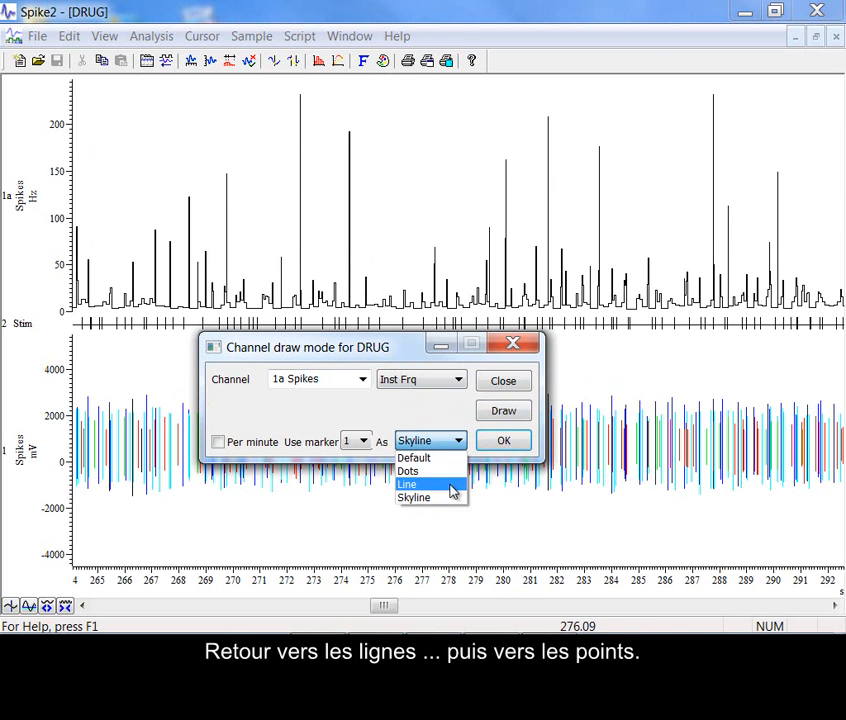
pyautogui.click(452, 483)
pyautogui.click(503, 412)
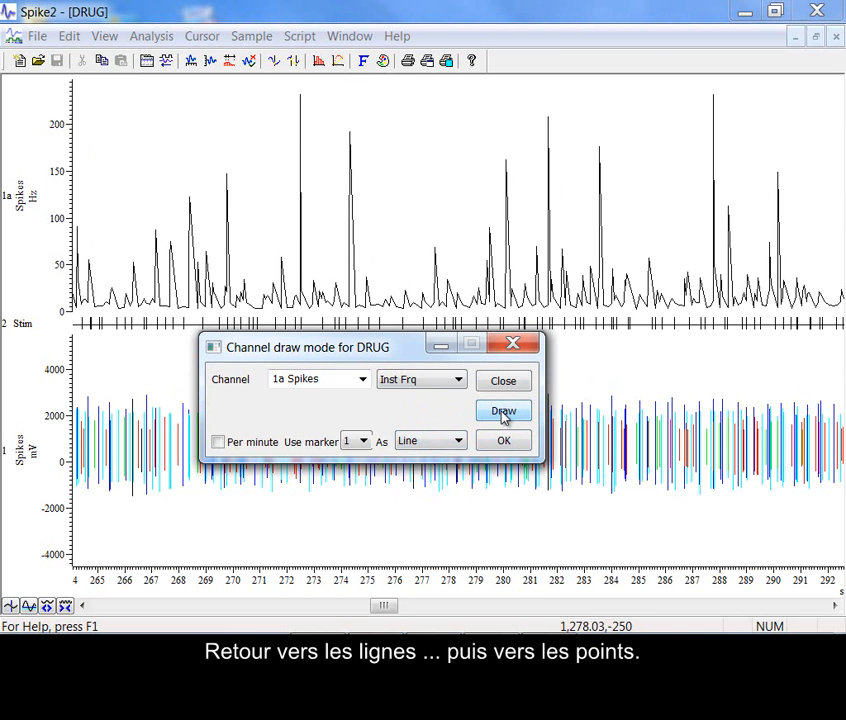
# Redraw channel 1a's instantaneous frequency as dots, accept the draw mode, and show the full X axis range.
pyautogui.click(458, 441)
pyautogui.click(440, 471)
pyautogui.click(493, 417)
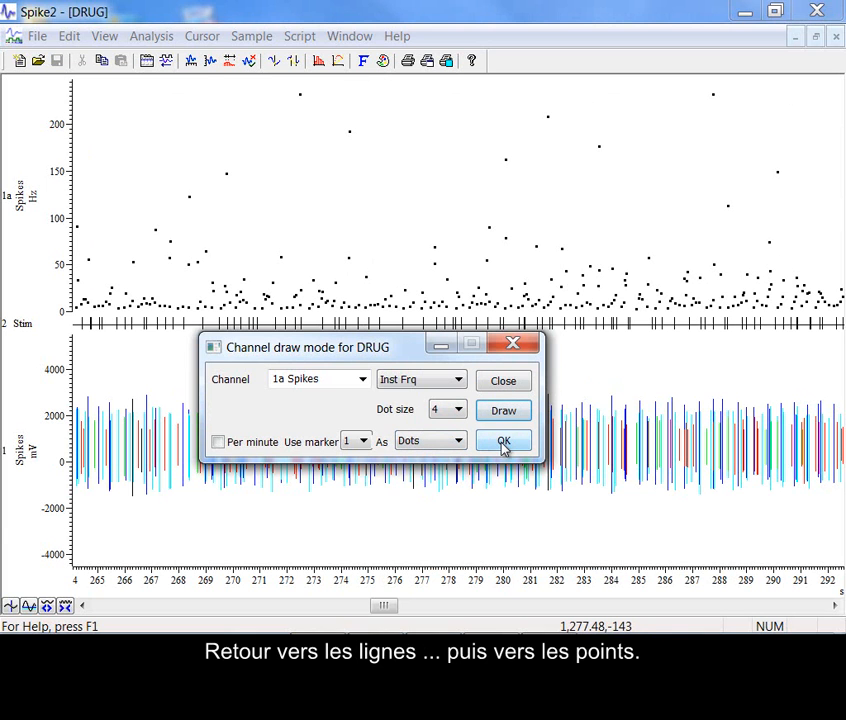
pyautogui.click(503, 442)
pyautogui.doubleClick(485, 585)
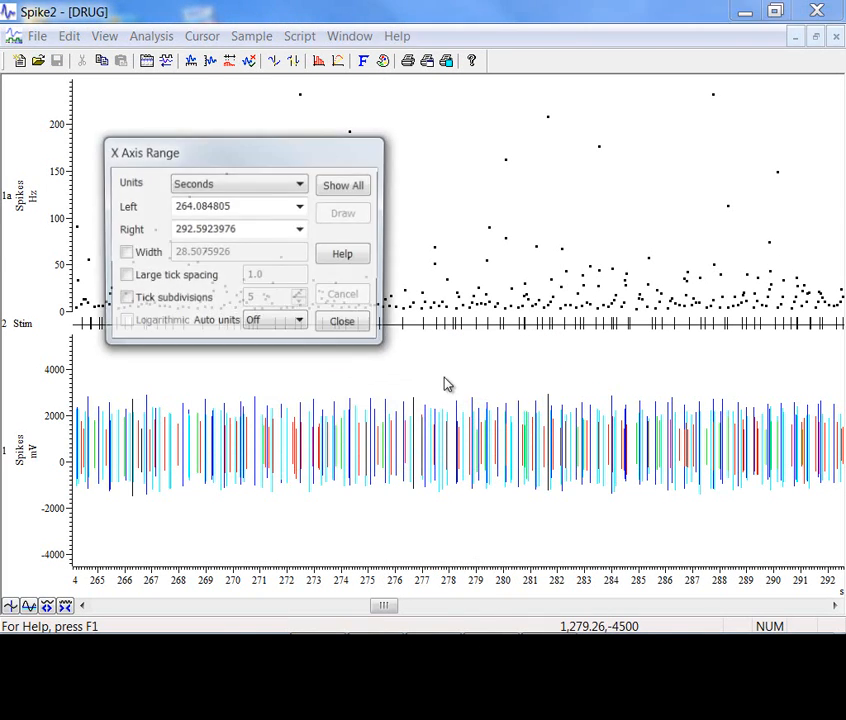
pyautogui.click(352, 189)
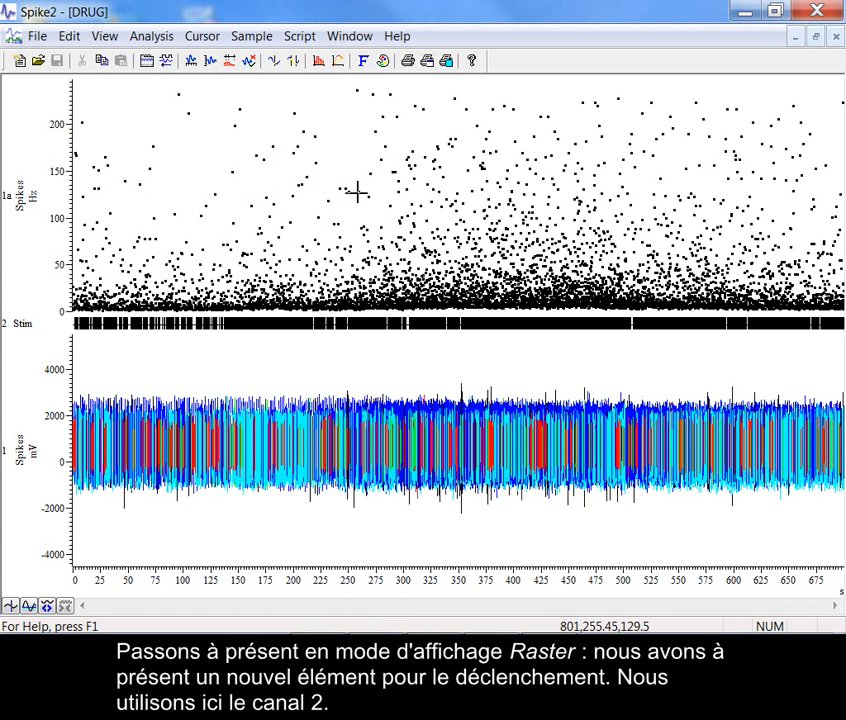
# Redraw channel 1a in Raster mode with channel 2 Stim as the trigger.
pyautogui.rightClick(357, 193)
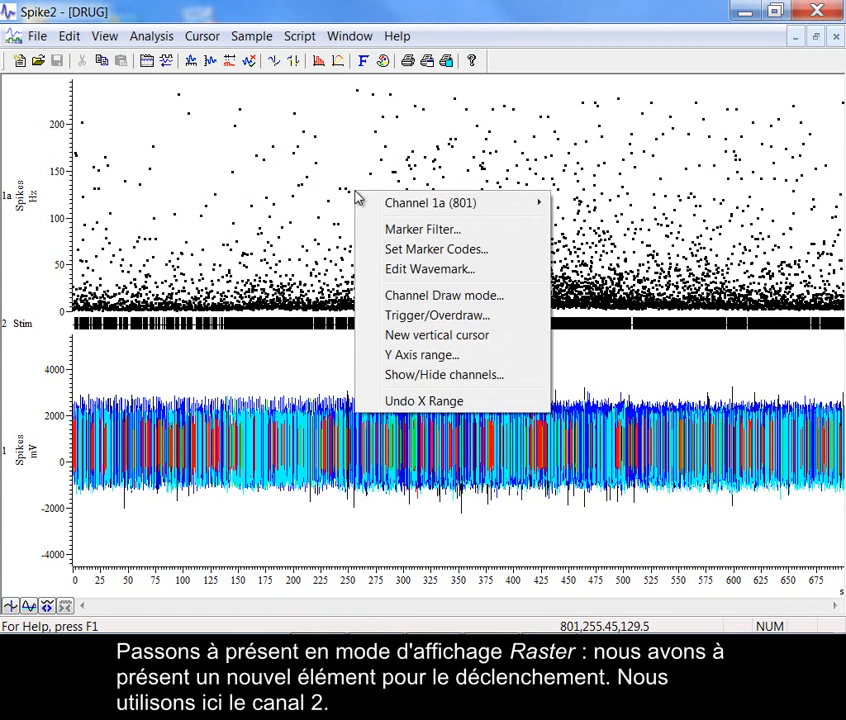
pyautogui.click(404, 298)
pyautogui.click(433, 381)
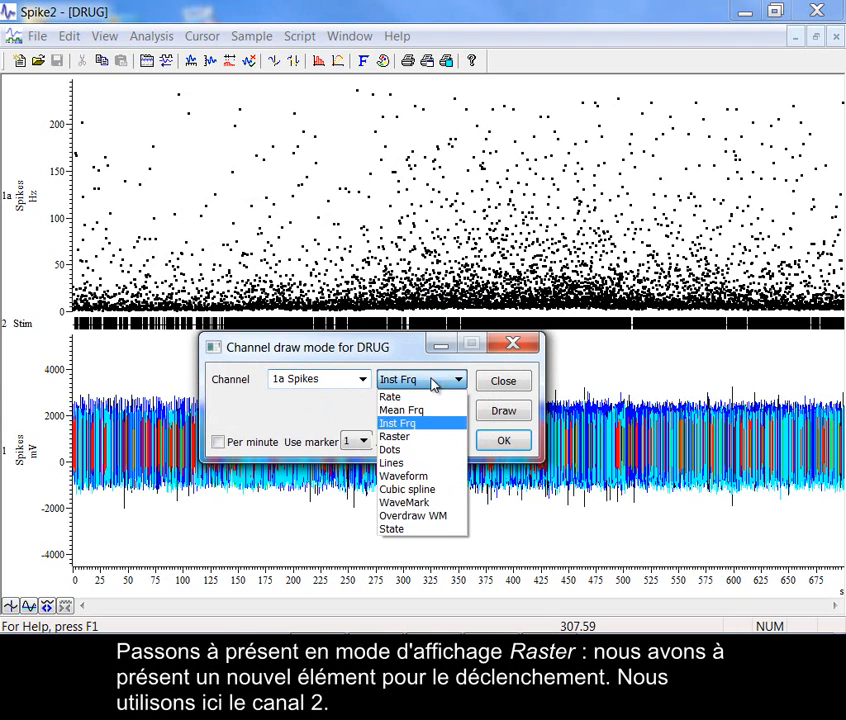
pyautogui.click(432, 437)
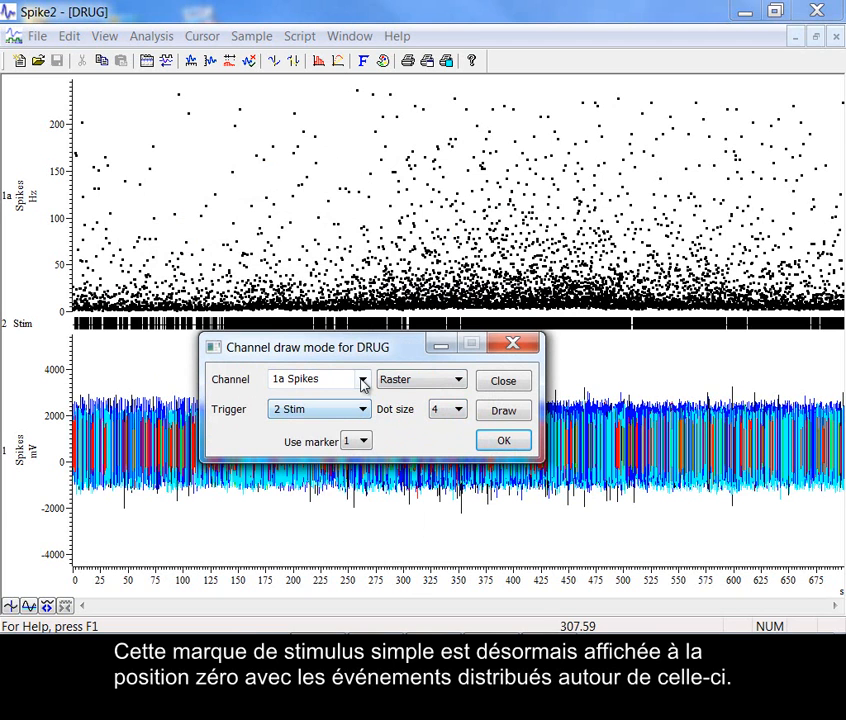
pyautogui.click(506, 411)
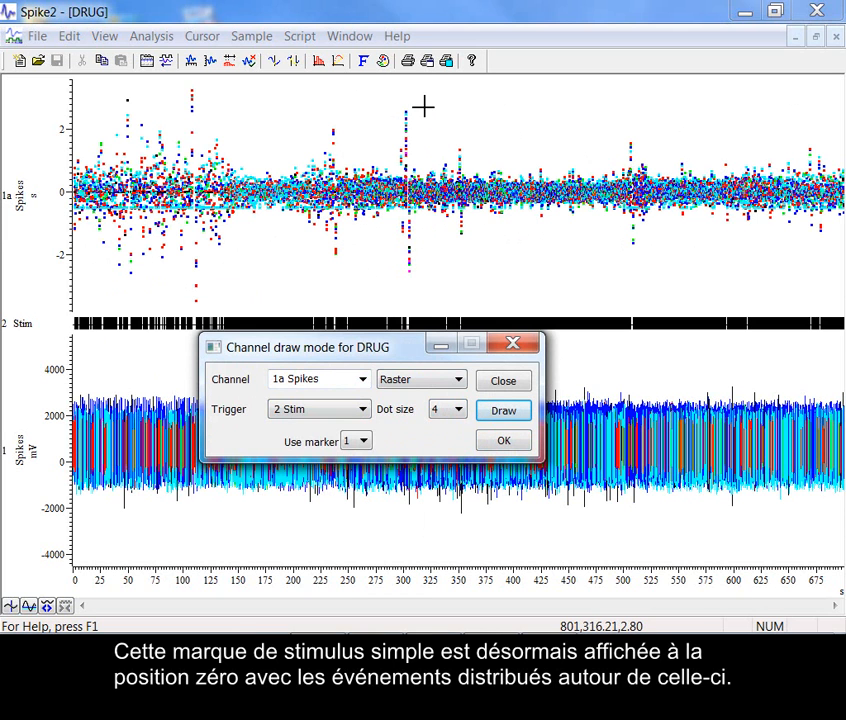
# Redraw channel 1a in Dots mode and zoom in on about 352.3 to 353.5 seconds.
pyautogui.click(396, 382)
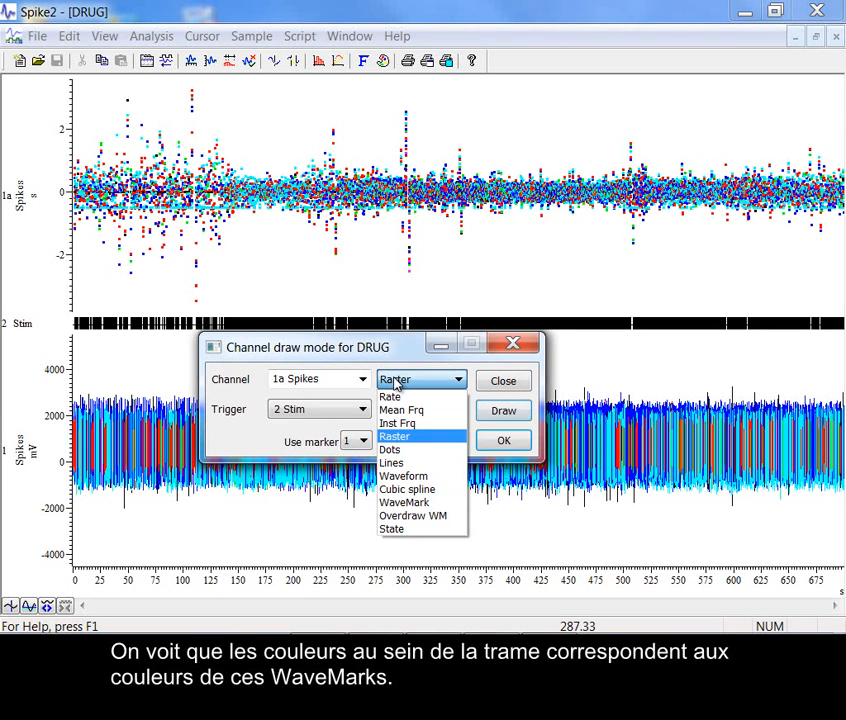
pyautogui.click(389, 450)
pyautogui.click(500, 412)
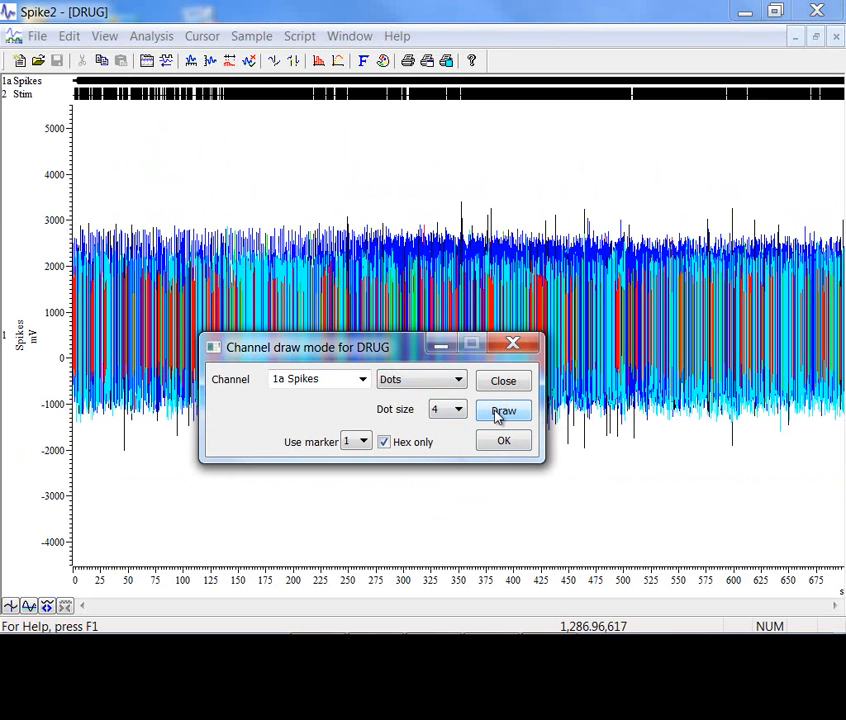
pyautogui.moveTo(450, 112); pyautogui.dragTo(490, 116)
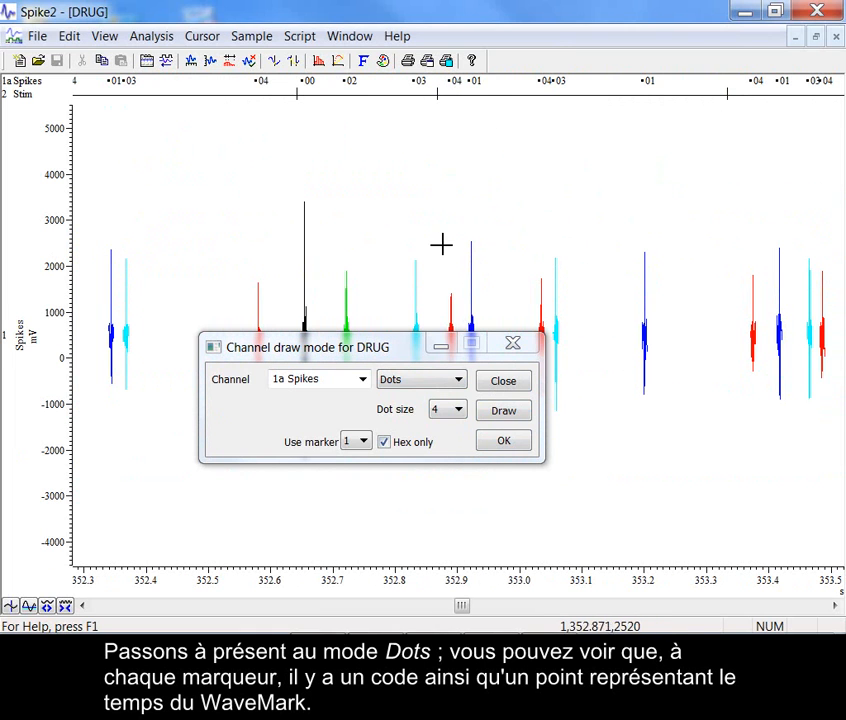
# Redraw the zoomed channel 1a in Lines mode.
pyautogui.click(436, 383)
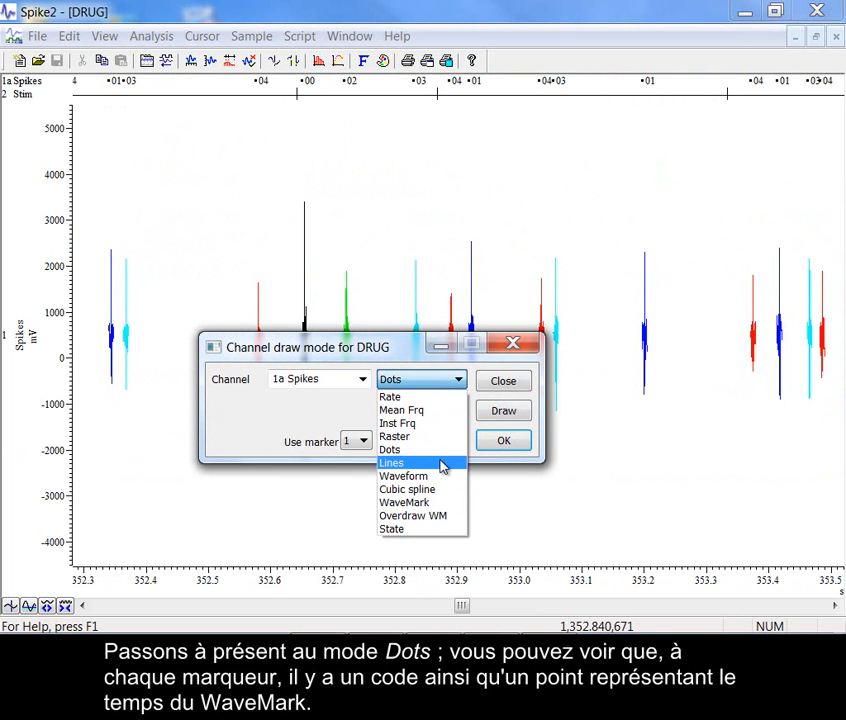
pyautogui.click(442, 462)
pyautogui.click(499, 414)
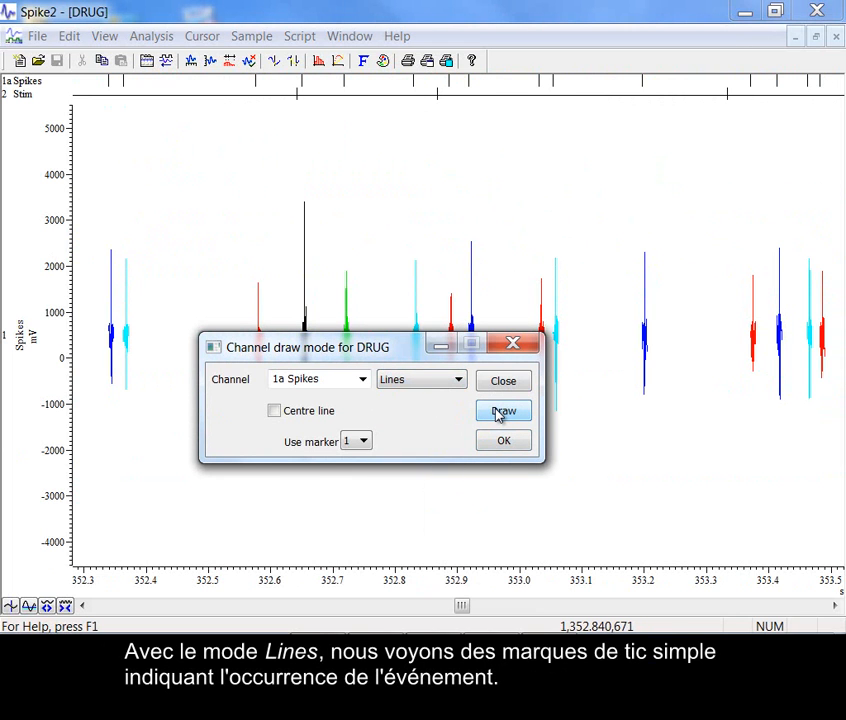
# Redraw channel 1a in Waveform mode and zoom in on the single spike at about 352.918 to 352.926 seconds.
pyautogui.click(438, 385)
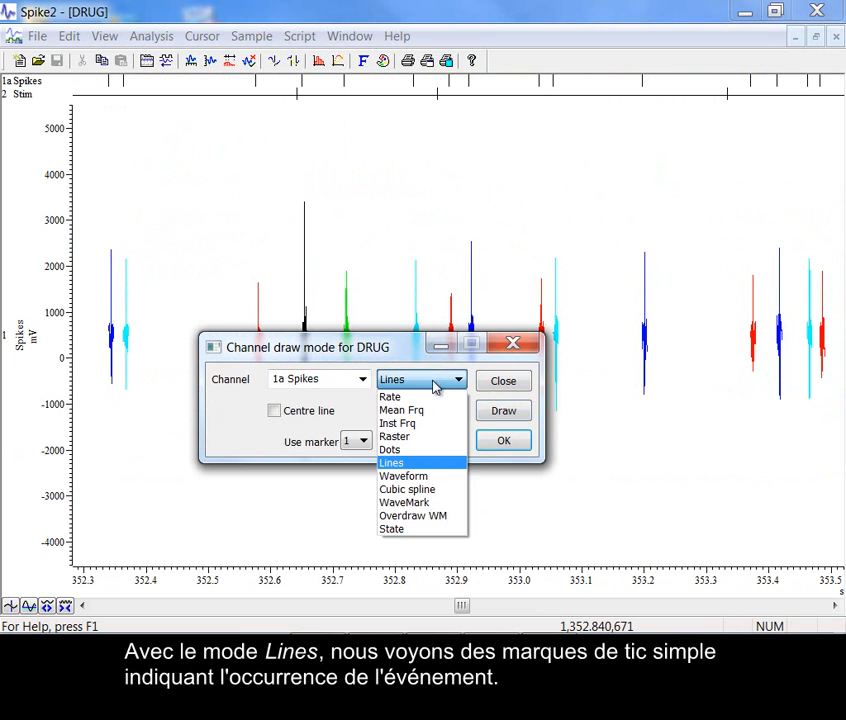
pyautogui.click(435, 477)
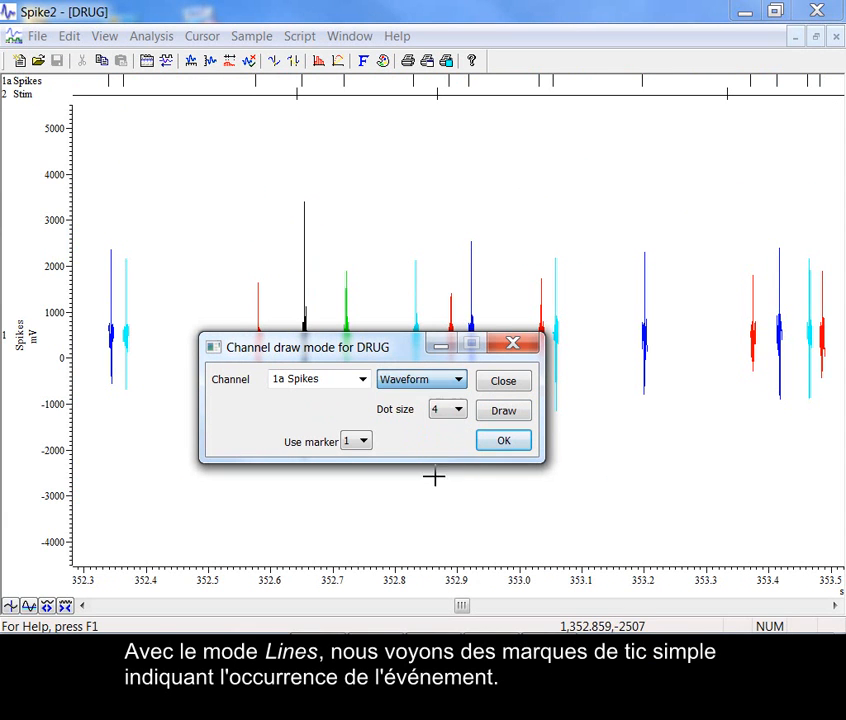
pyautogui.click(499, 412)
pyautogui.moveTo(444, 134); pyautogui.dragTo(499, 234)
pyautogui.moveTo(445, 187); pyautogui.dragTo(523, 189)
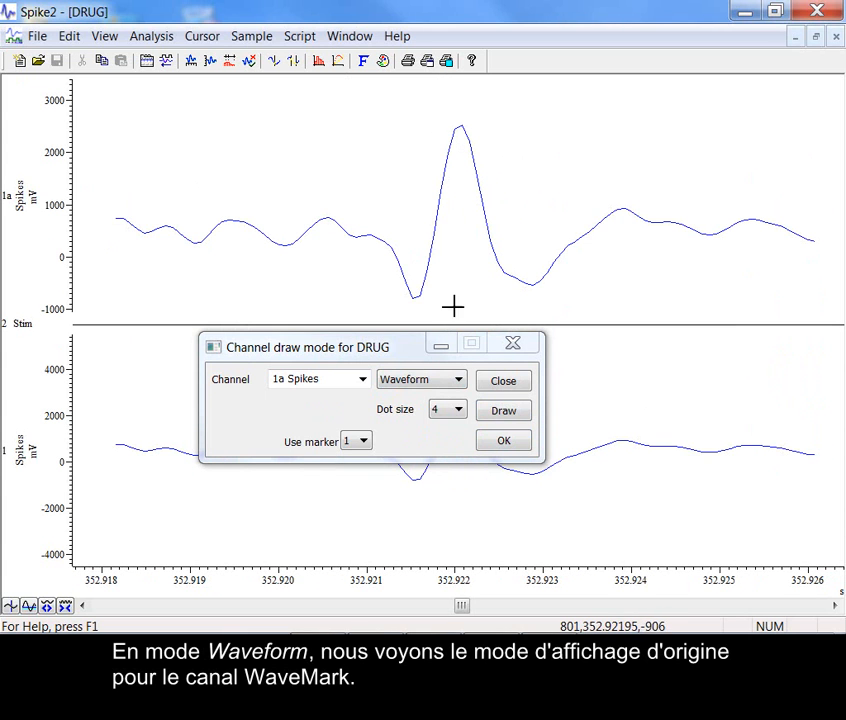
# Move the draw mode dialog clear of the spike peaks and rescale channel 1's Y axis to fit its waveform.
pyautogui.moveTo(409, 351)
pyautogui.mouseDown()
pyautogui.moveTo(342, 340)
pyautogui.moveTo(297, 297)
pyautogui.moveTo(248, 301)
pyautogui.mouseUp()
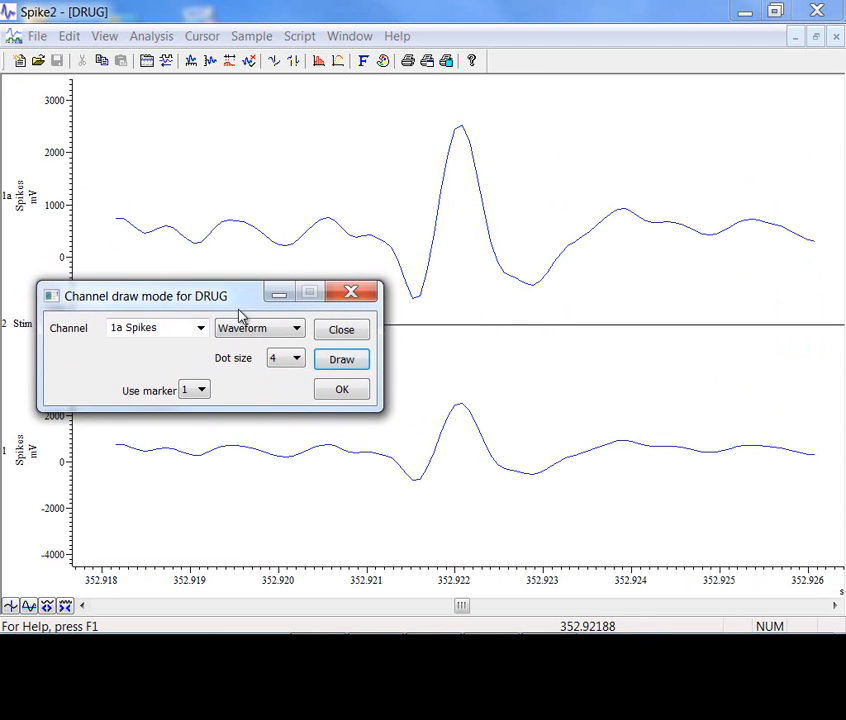
pyautogui.doubleClick(68, 468)
pyautogui.click(368, 189)
# Redraw the single spike on channel 1a in Cubic spline mode.
pyautogui.click(293, 330)
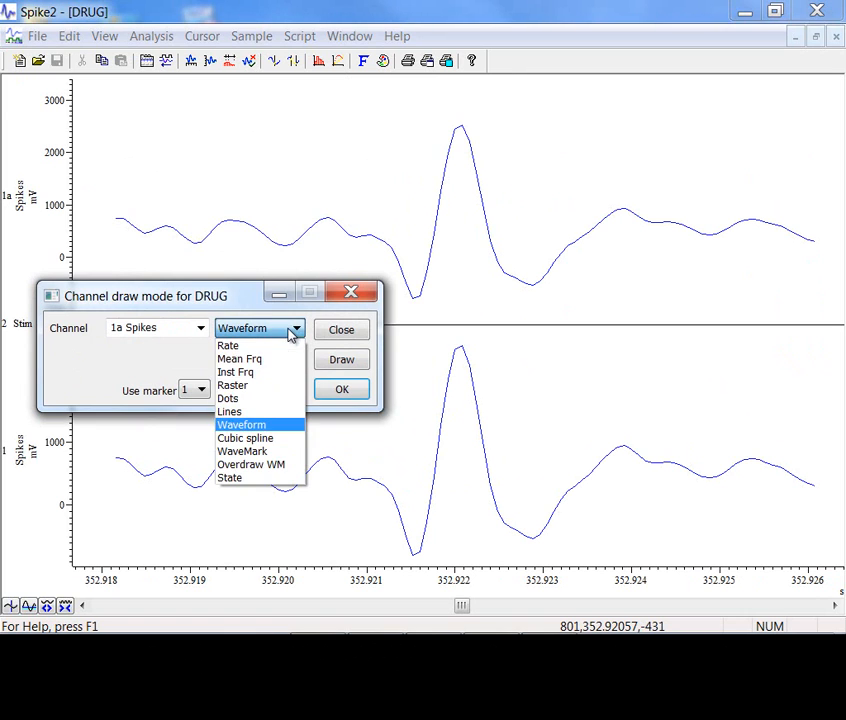
pyautogui.click(294, 438)
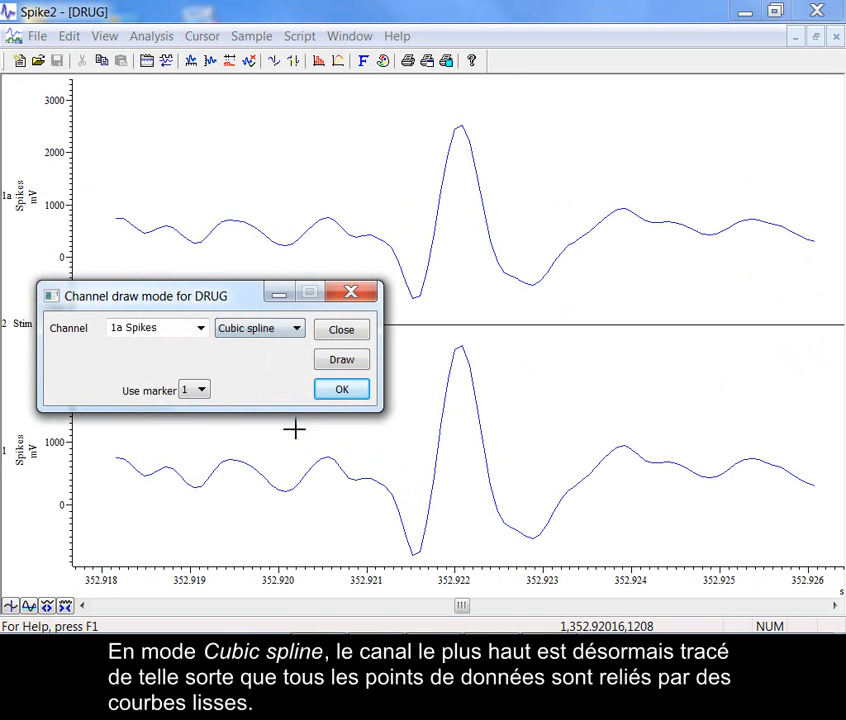
pyautogui.click(357, 362)
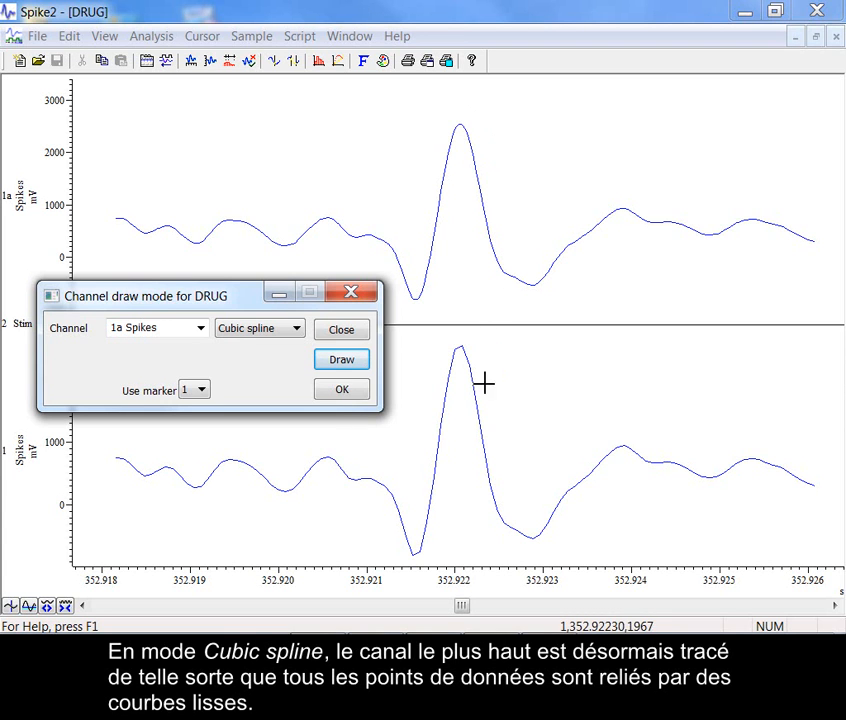
# Redraw the single spike on channel 1a in WaveMark mode with Hex only codes.
pyautogui.click(296, 328)
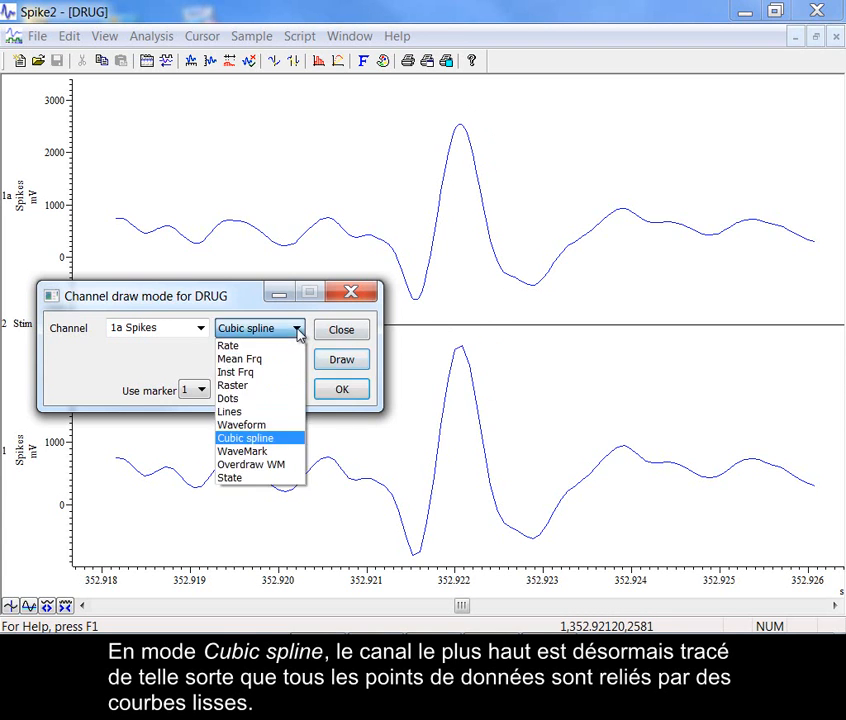
pyautogui.click(293, 453)
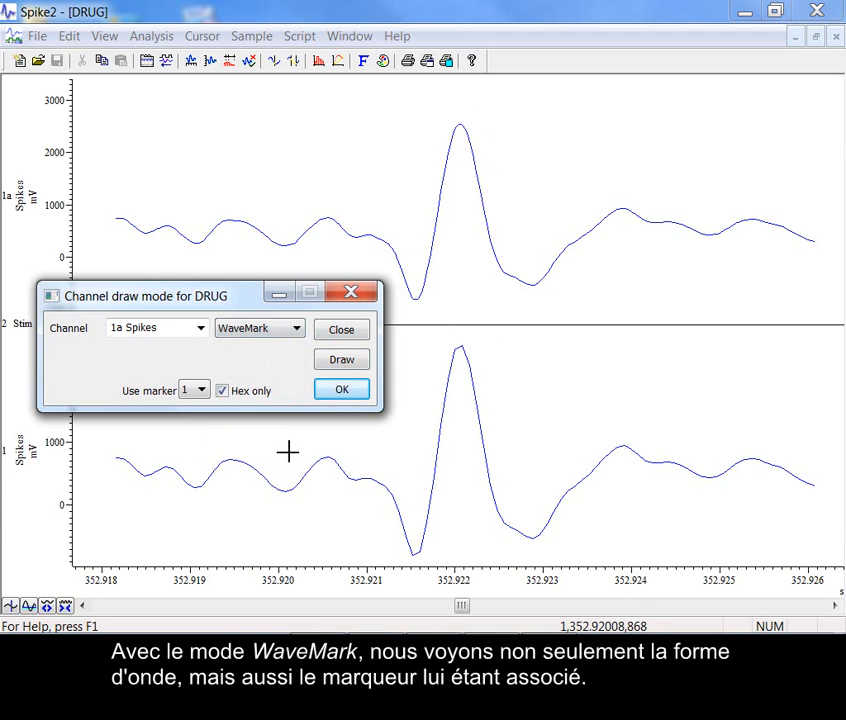
pyautogui.click(348, 361)
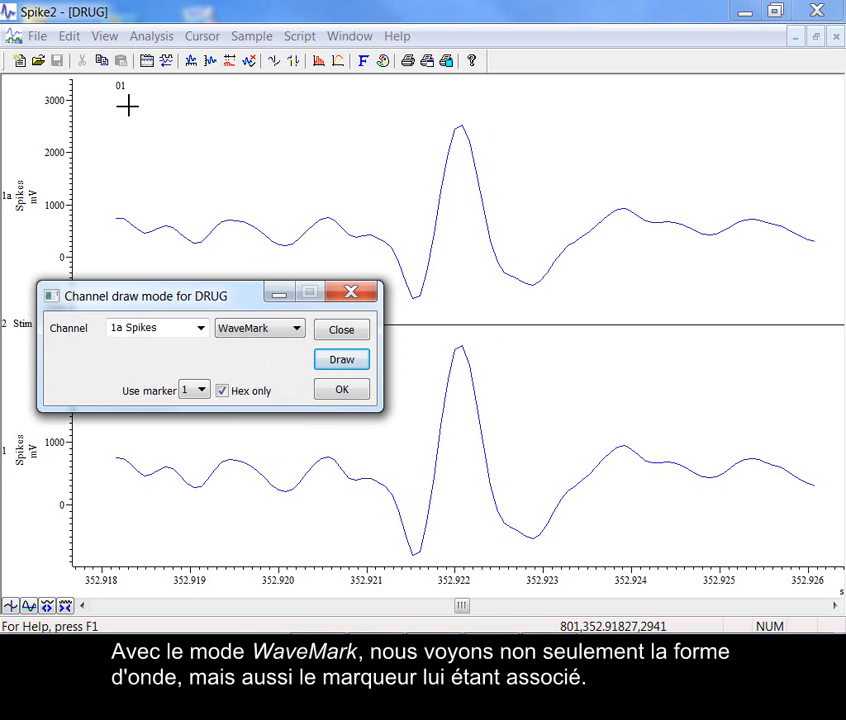
# Redraw channel 1a in Overdraw WM mode and zoom the time axis out to about 351.6 to 354.2 seconds.
pyautogui.click(268, 333)
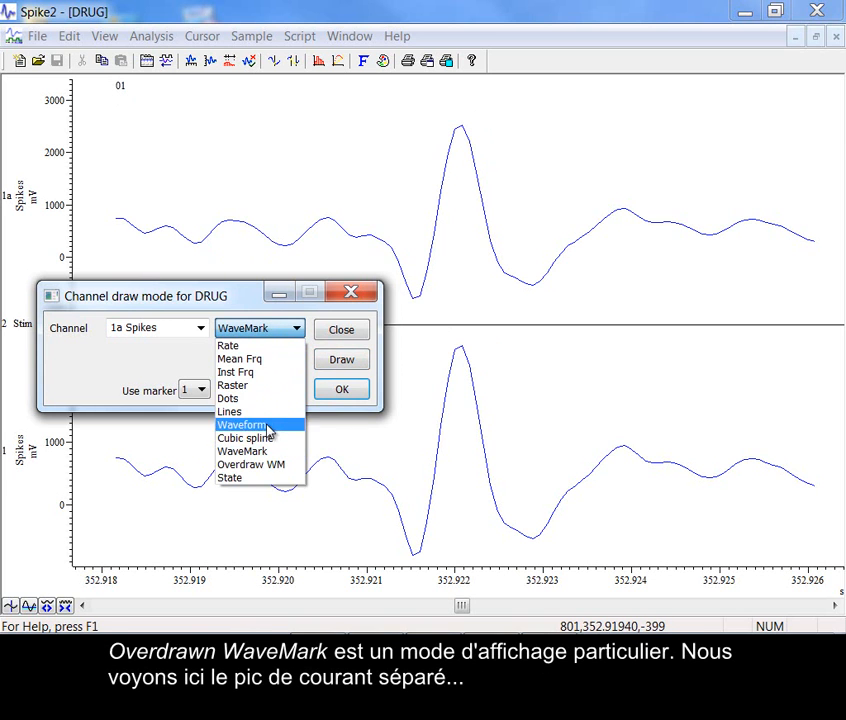
pyautogui.click(276, 461)
pyautogui.click(339, 362)
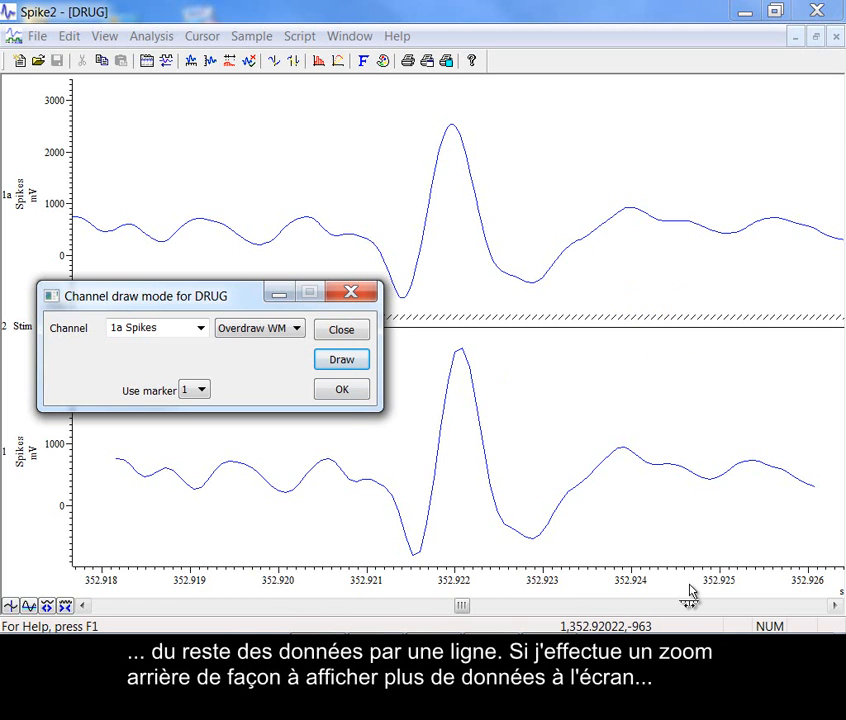
pyautogui.moveTo(711, 579); pyautogui.dragTo(460, 580)
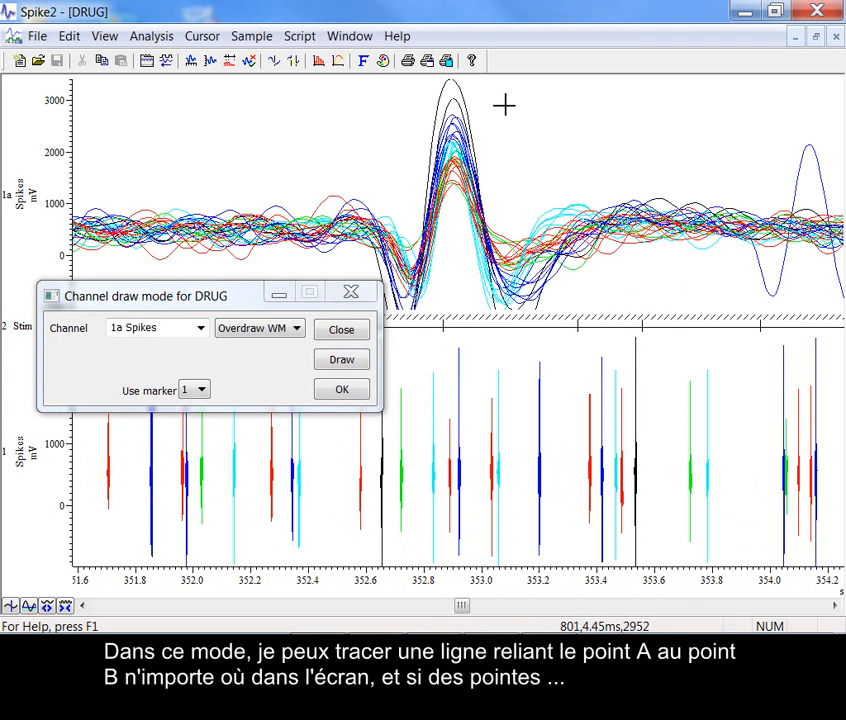
# Draw a line across the tallest overdrawn spikes on channel 1a and set their marker code 1 to 04.
pyautogui.moveTo(520, 97)
pyautogui.mouseDown()
pyautogui.moveTo(454, 120)
pyautogui.moveTo(576, 393)
pyautogui.moveTo(659, 130)
pyautogui.moveTo(699, 338)
pyautogui.moveTo(417, 57)
pyautogui.moveTo(419, 166)
pyautogui.moveTo(437, 116)
pyautogui.moveTo(463, 117)
pyautogui.moveTo(455, 113)
pyautogui.mouseUp()
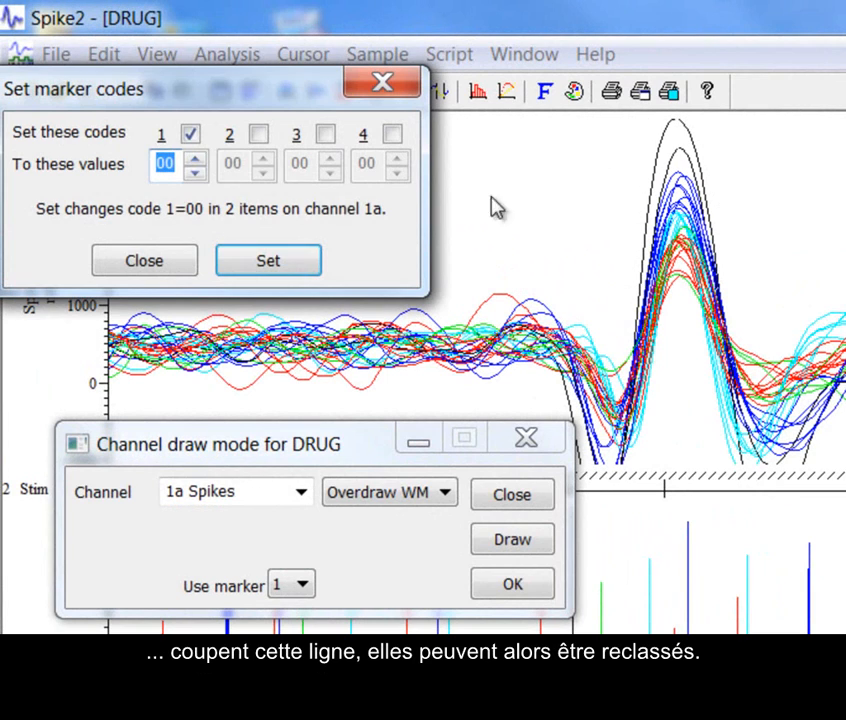
pyautogui.click(190, 159)
pyautogui.click(193, 160)
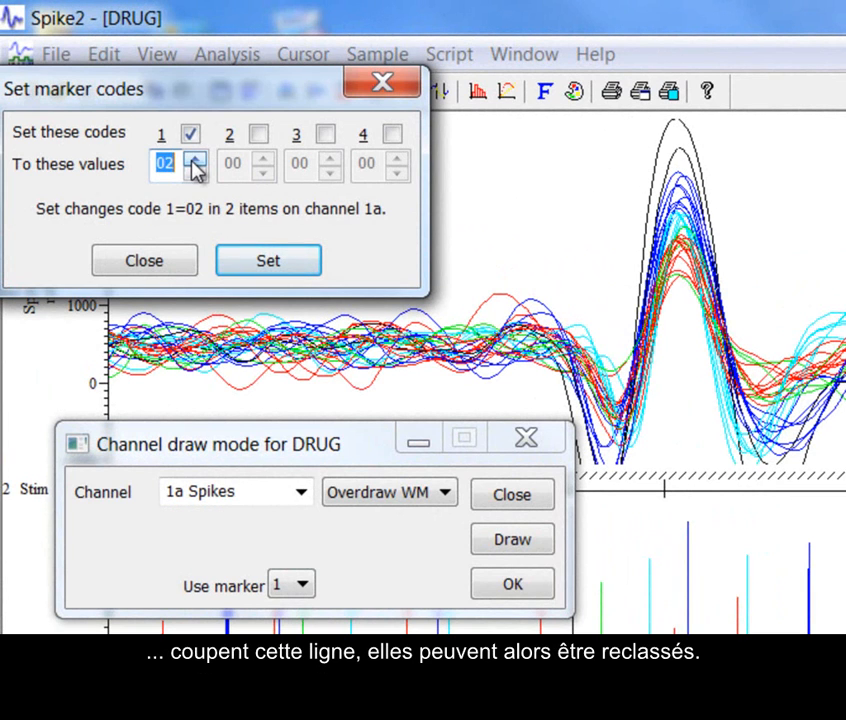
pyautogui.click(194, 163)
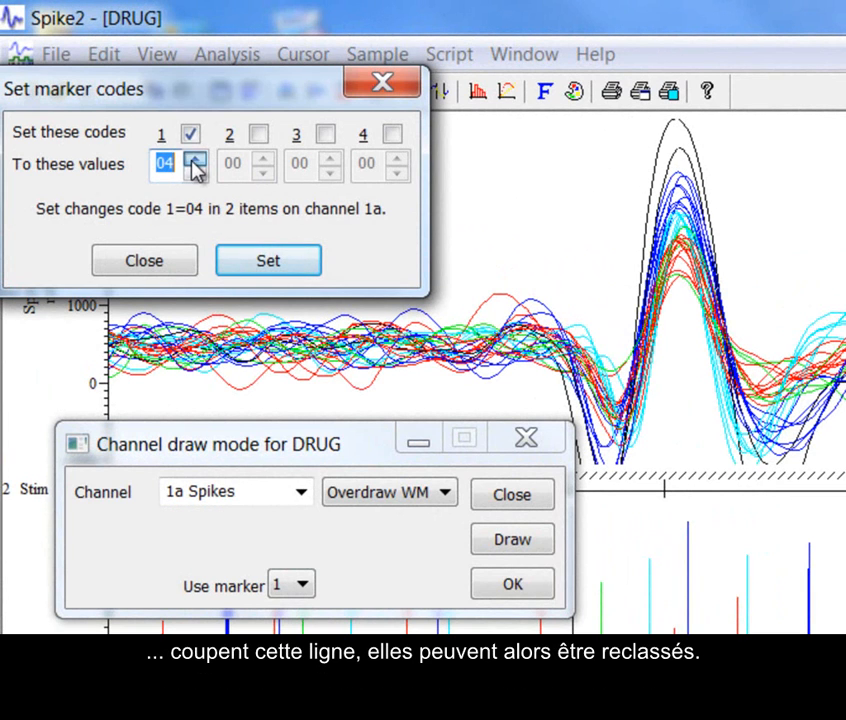
pyautogui.click(264, 262)
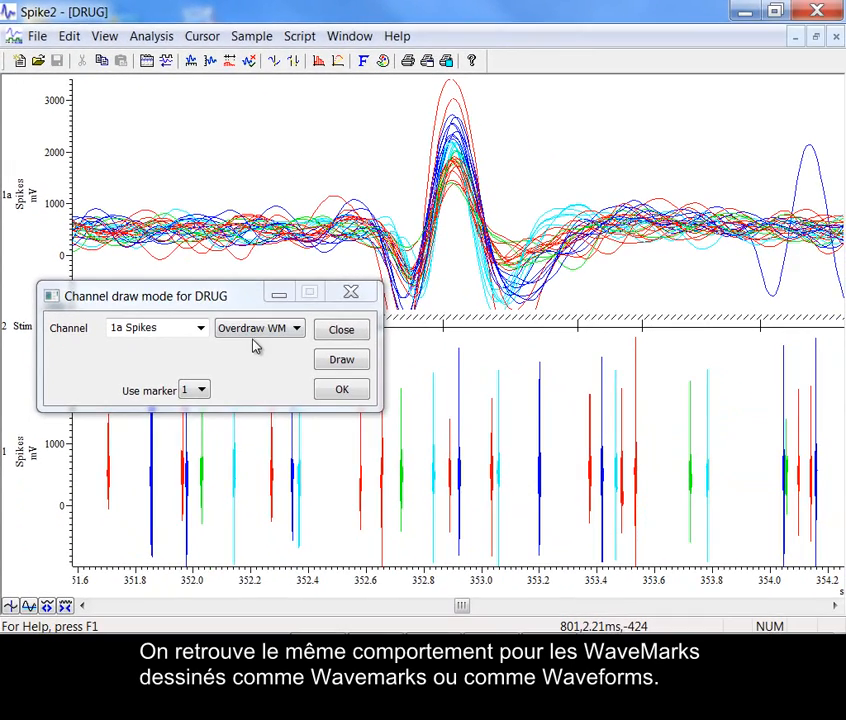
# Redraw channel 1a in State mode and turn on the display of marker codes.
pyautogui.click(368, 475)
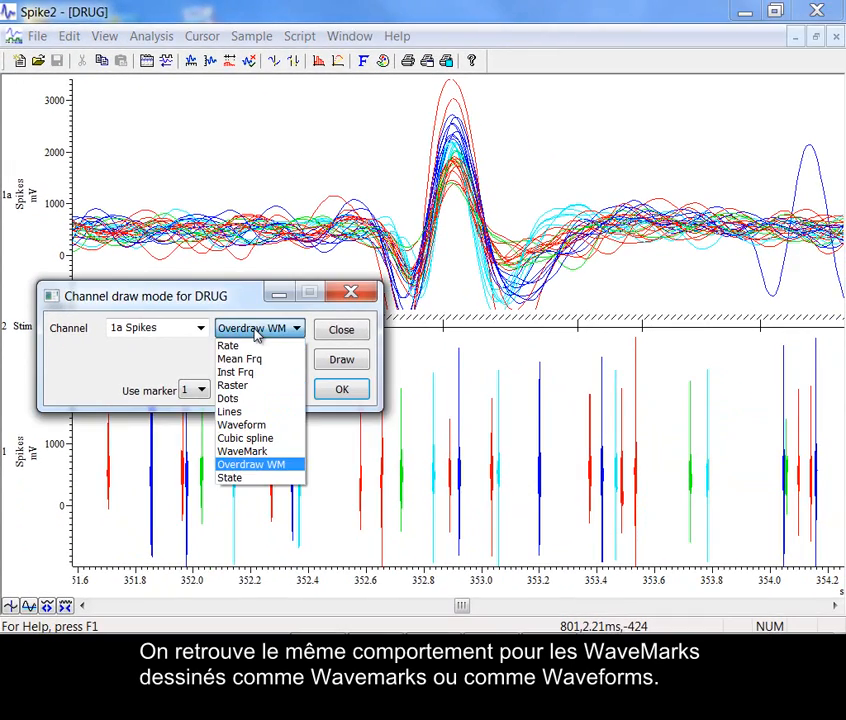
pyautogui.click(248, 479)
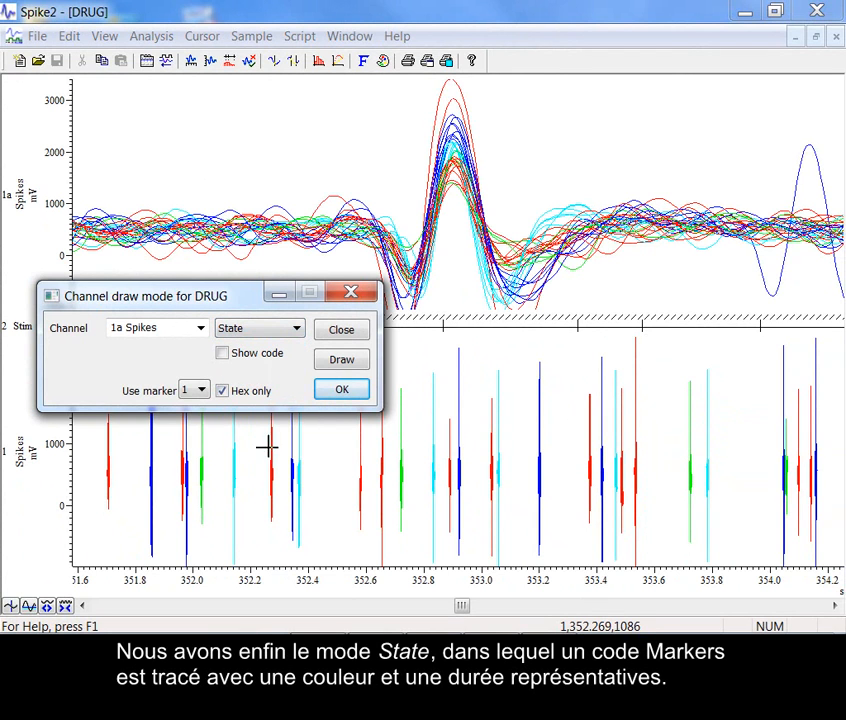
pyautogui.click(342, 360)
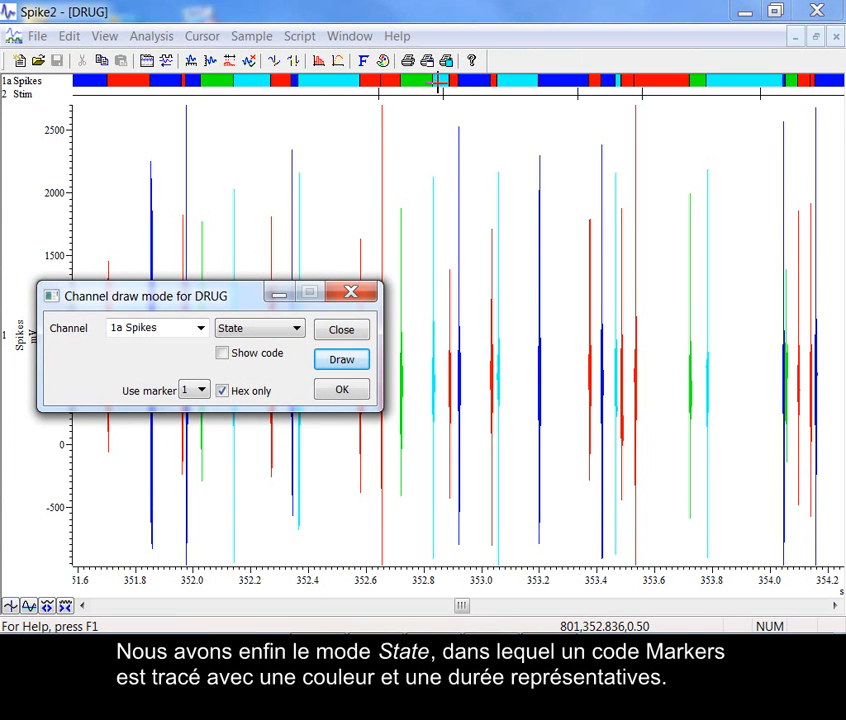
pyautogui.click(224, 354)
pyautogui.click(340, 360)
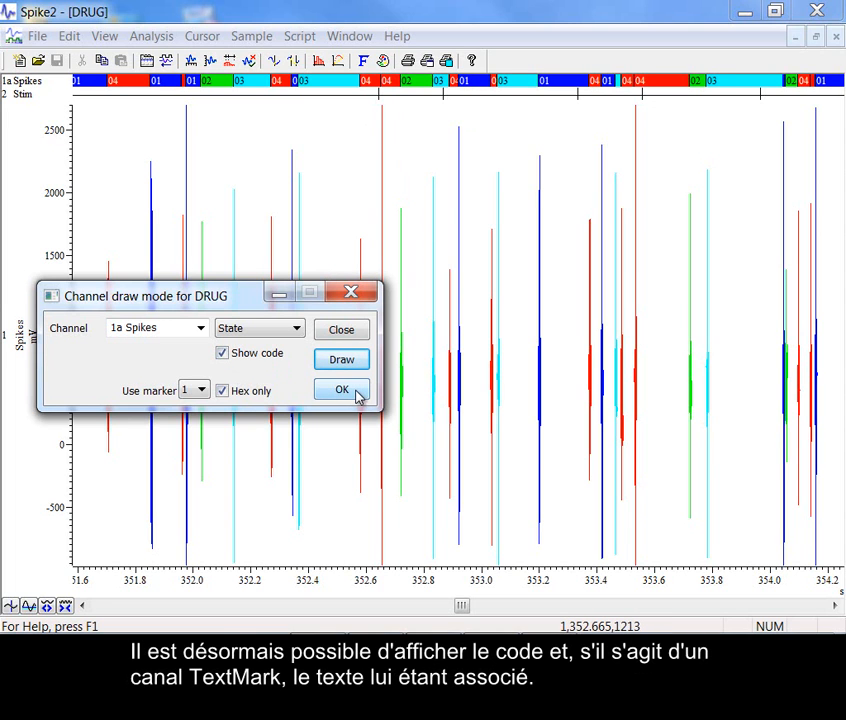
# Return channel 1a from State to Lines mode and accept the draw mode.
pyautogui.click(297, 328)
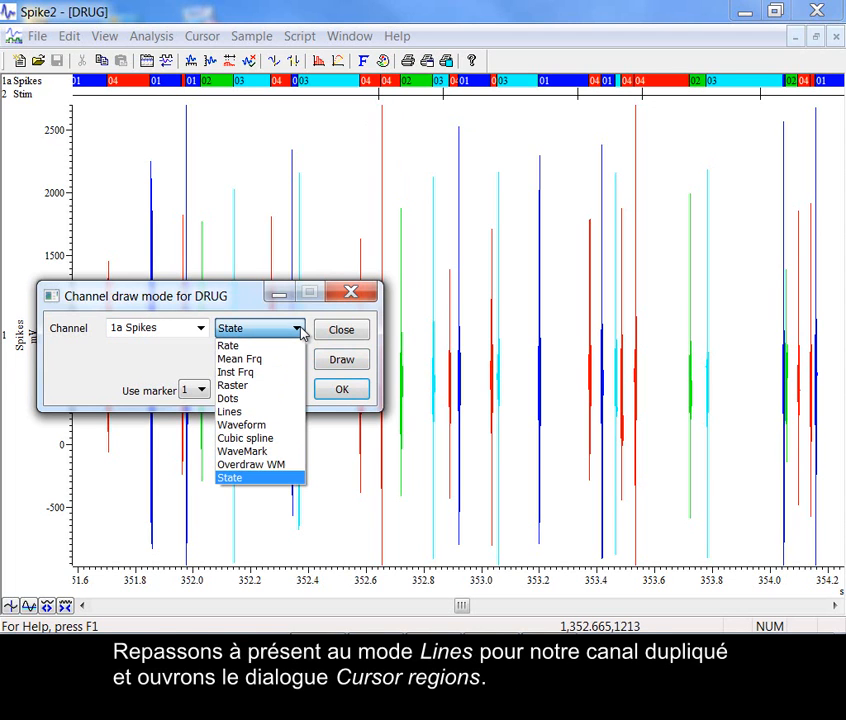
pyautogui.click(267, 413)
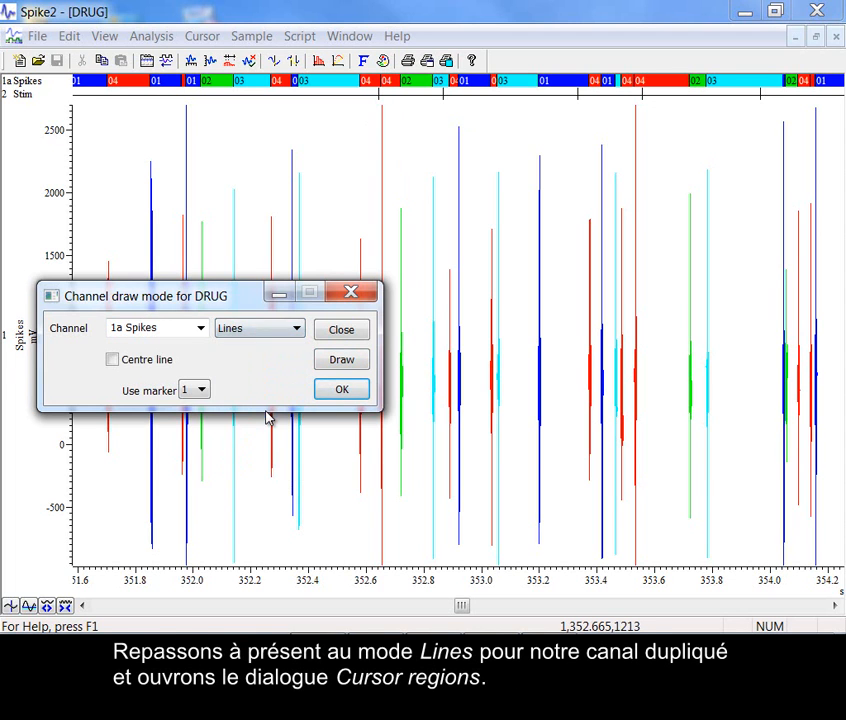
pyautogui.click(340, 364)
pyautogui.click(347, 392)
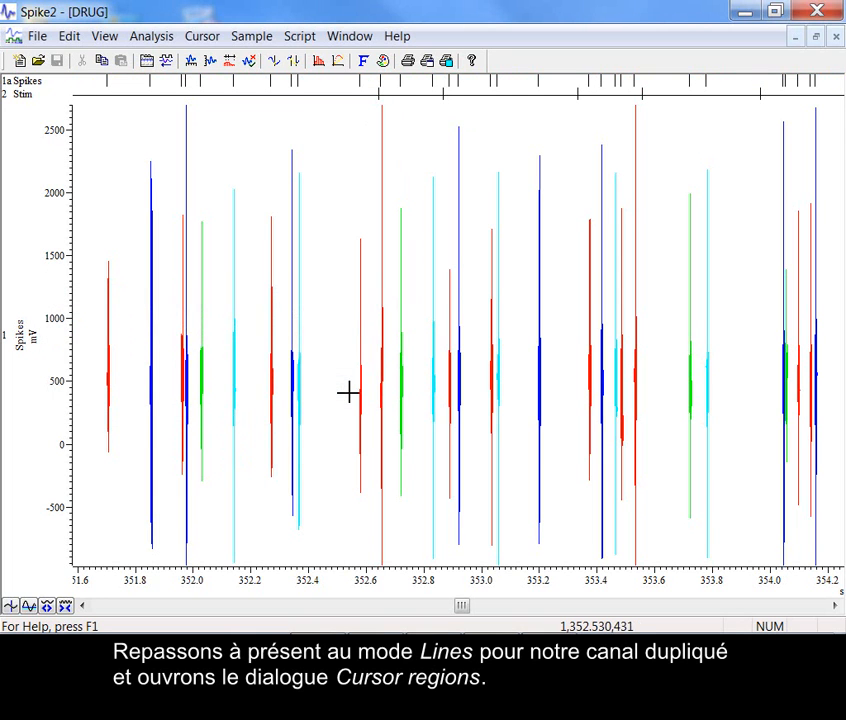
# Open the Cursor regions window, place it over the middle of the traces, and return focus to the data view.
pyautogui.click(294, 61)
pyautogui.moveTo(362, 292); pyautogui.dragTo(447, 230)
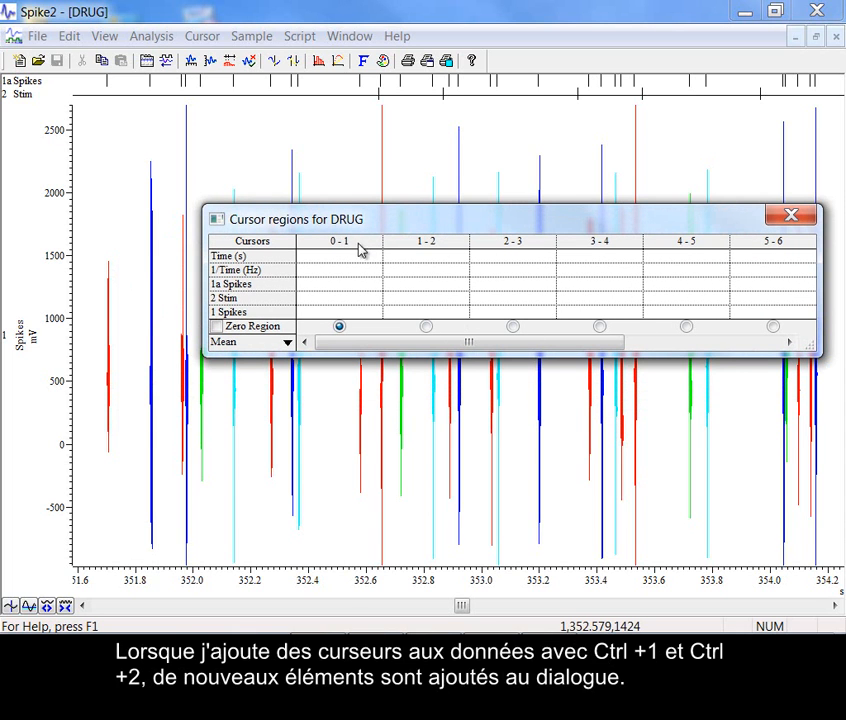
pyautogui.click(307, 132)
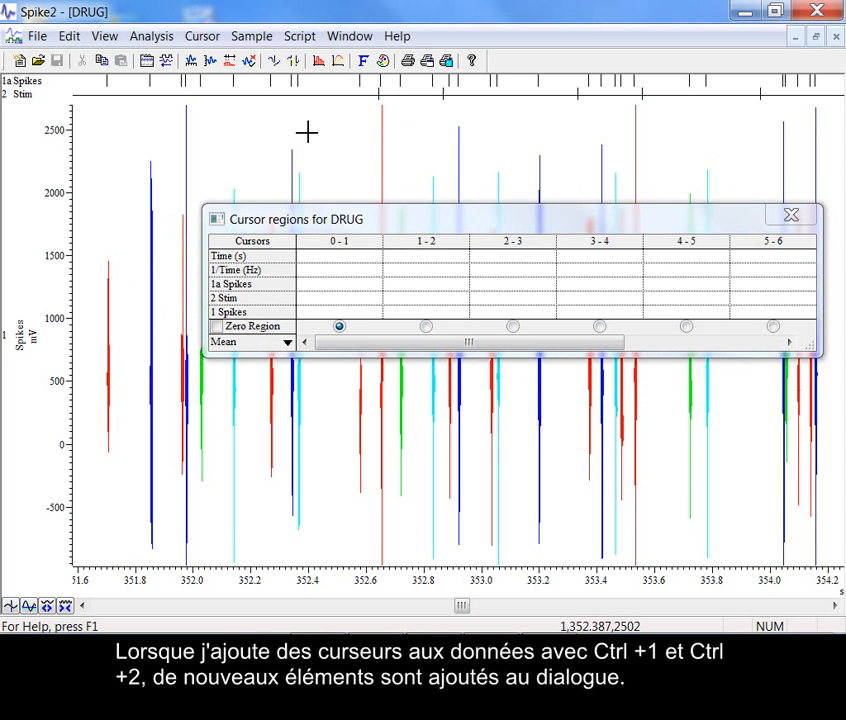
# Add vertical cursors 1 and 2 to the data view and move cursor 2 to about 352.77 s.
pyautogui.hotkey('ctrl', '1')
pyautogui.hotkey('ctrl', '2')
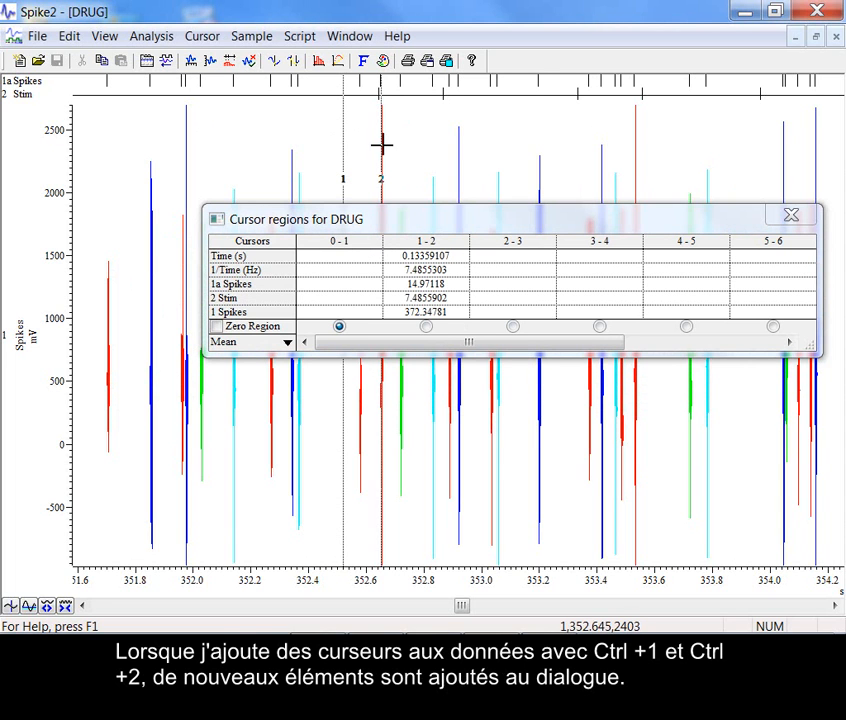
pyautogui.moveTo(381, 145); pyautogui.dragTo(416, 149)
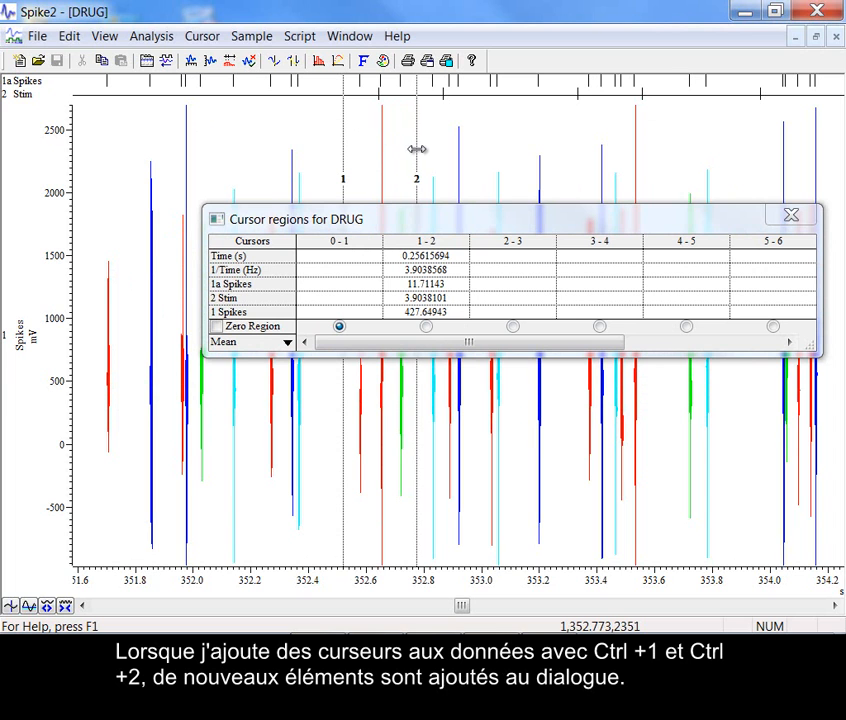
# Set the cursor regions measurement to Sum and select the channel 1a value for region 1-2.
pyautogui.click(288, 343)
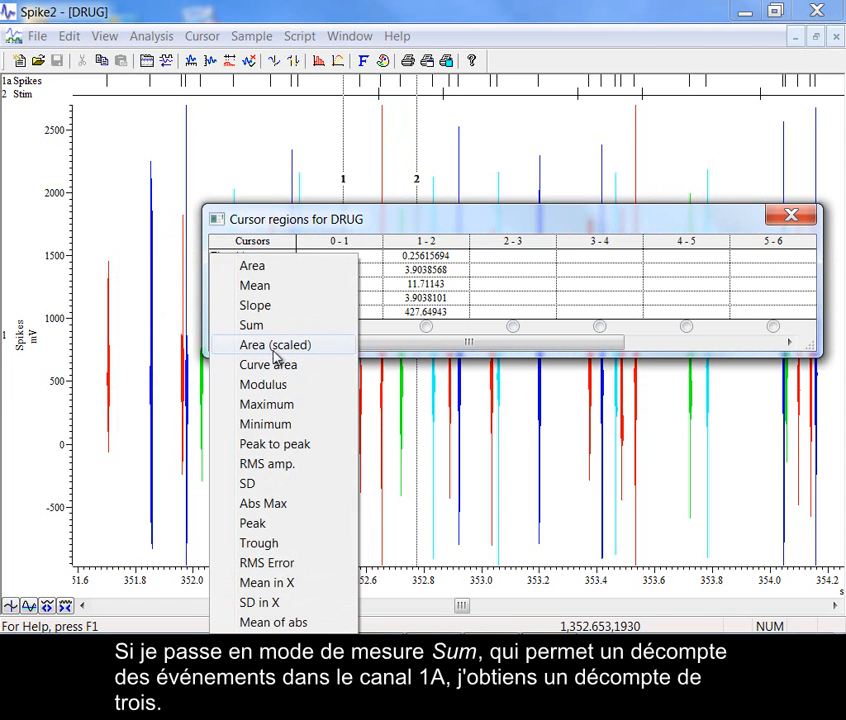
pyautogui.click(267, 328)
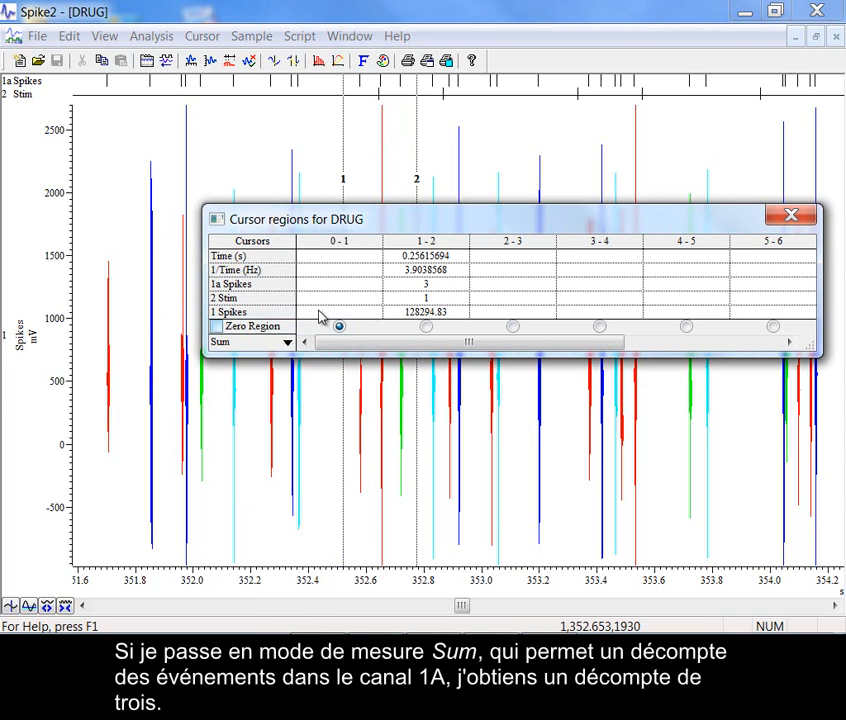
pyautogui.click(433, 287)
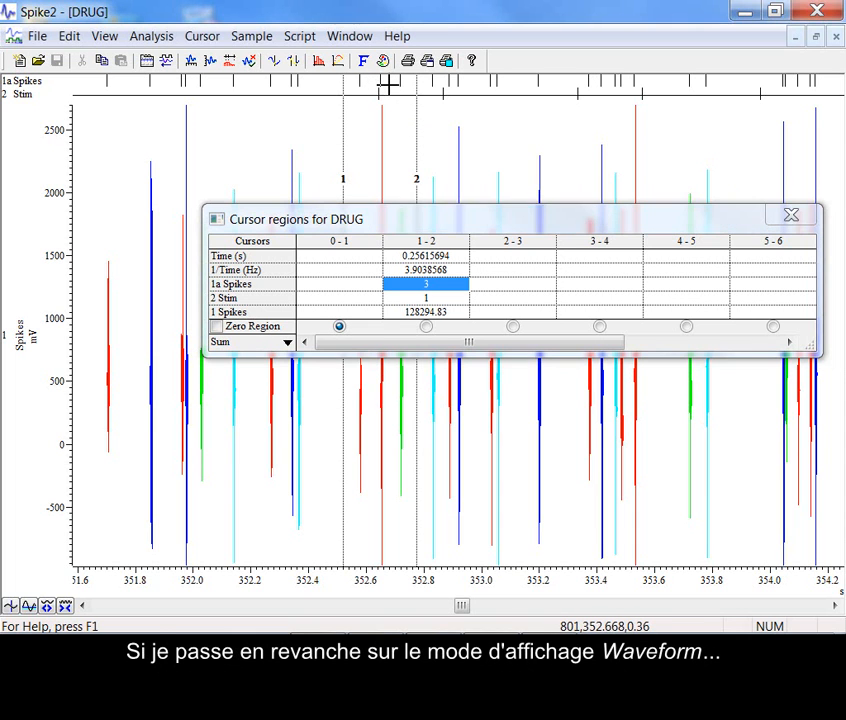
# Redraw channel 1a in Waveform mode, uncovering the cursor regions values for comparison, and accept the draw mode.
pyautogui.rightClick(386, 86)
pyautogui.click(480, 189)
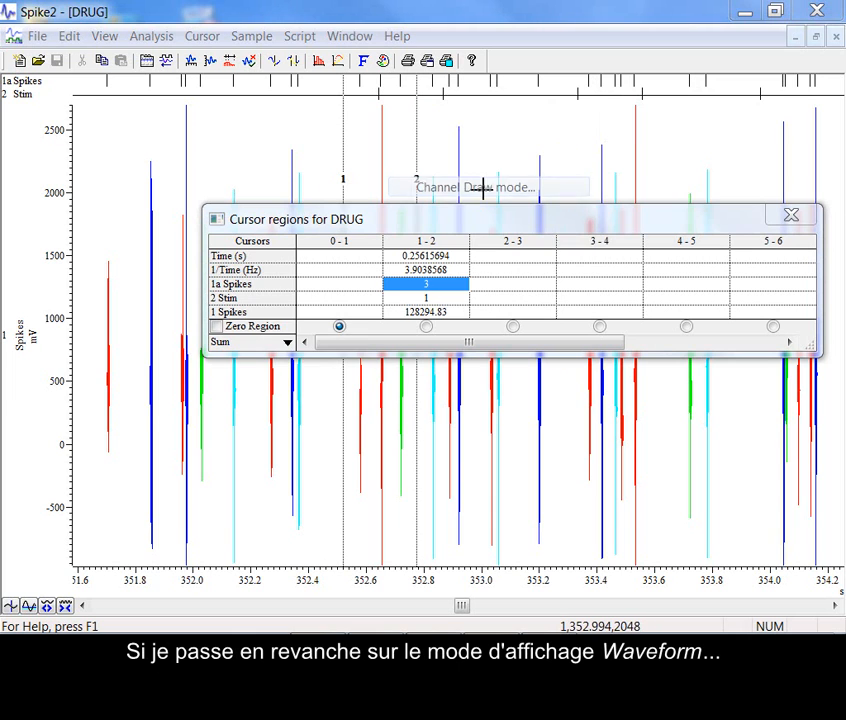
pyautogui.click(293, 326)
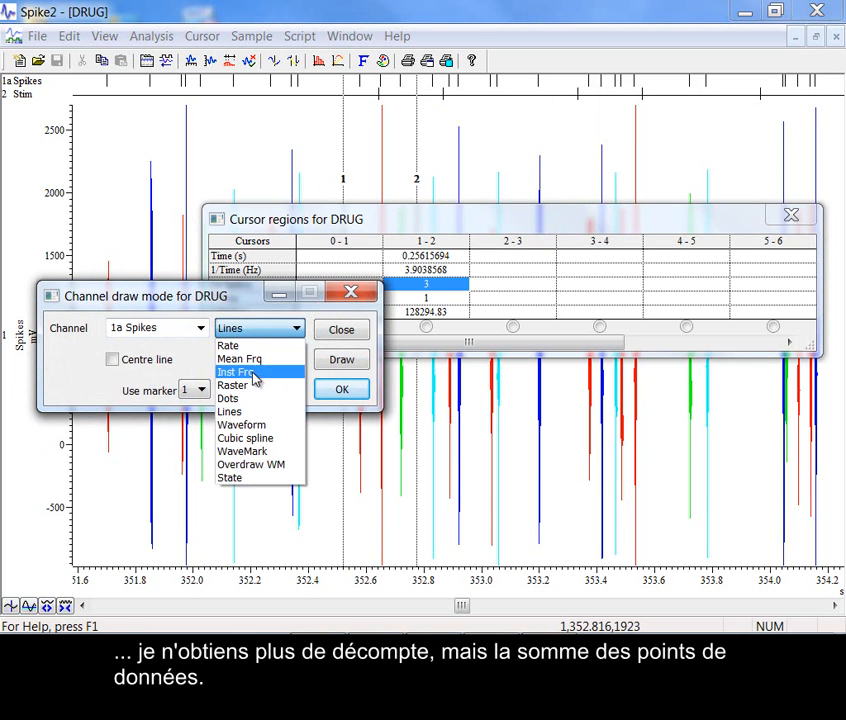
pyautogui.click(262, 425)
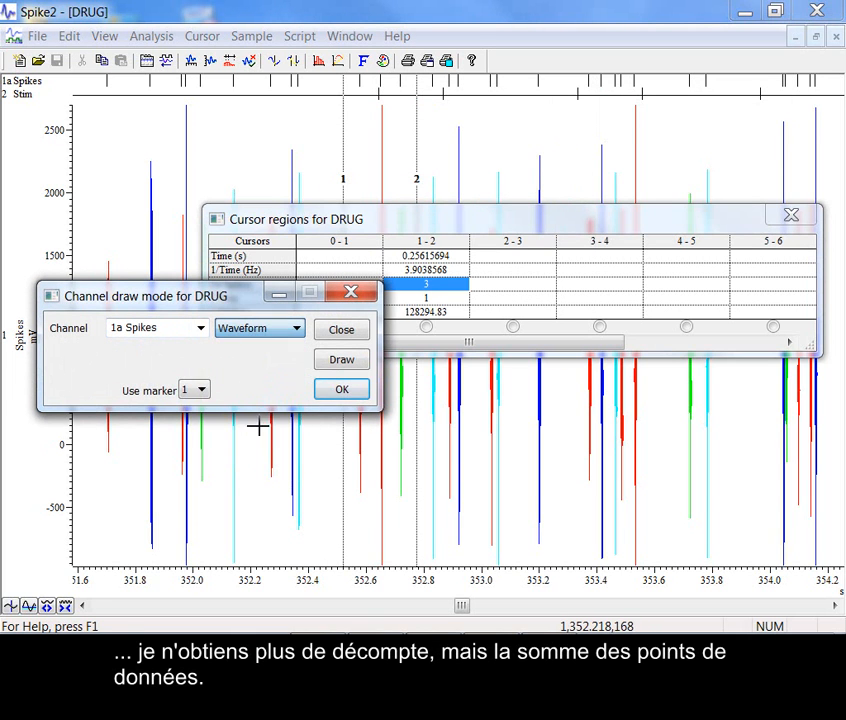
pyautogui.click(336, 361)
pyautogui.moveTo(252, 302)
pyautogui.mouseDown()
pyautogui.moveTo(525, 437)
pyautogui.moveTo(692, 442)
pyautogui.mouseUp()
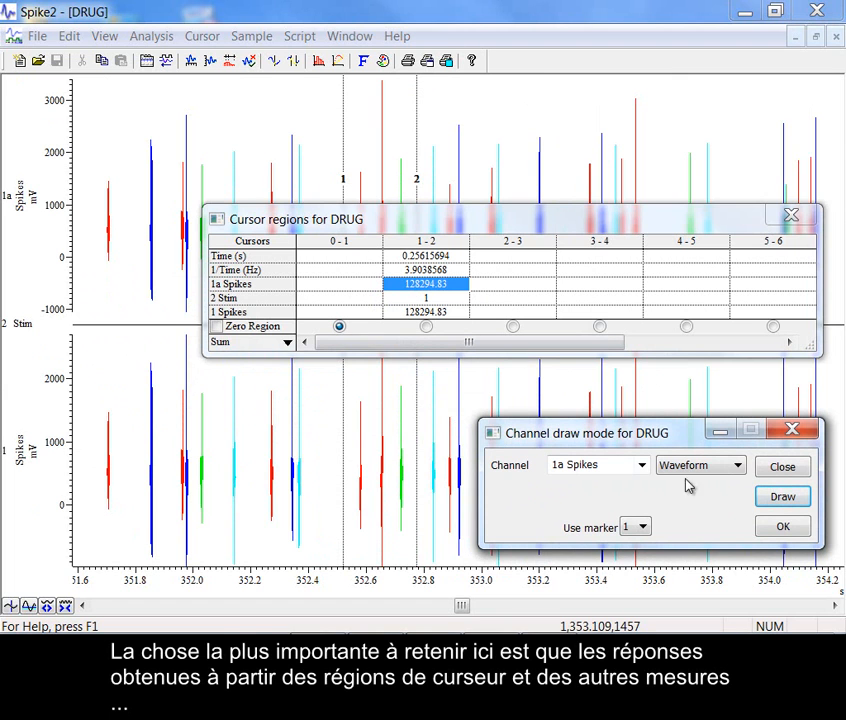
pyautogui.click(781, 530)
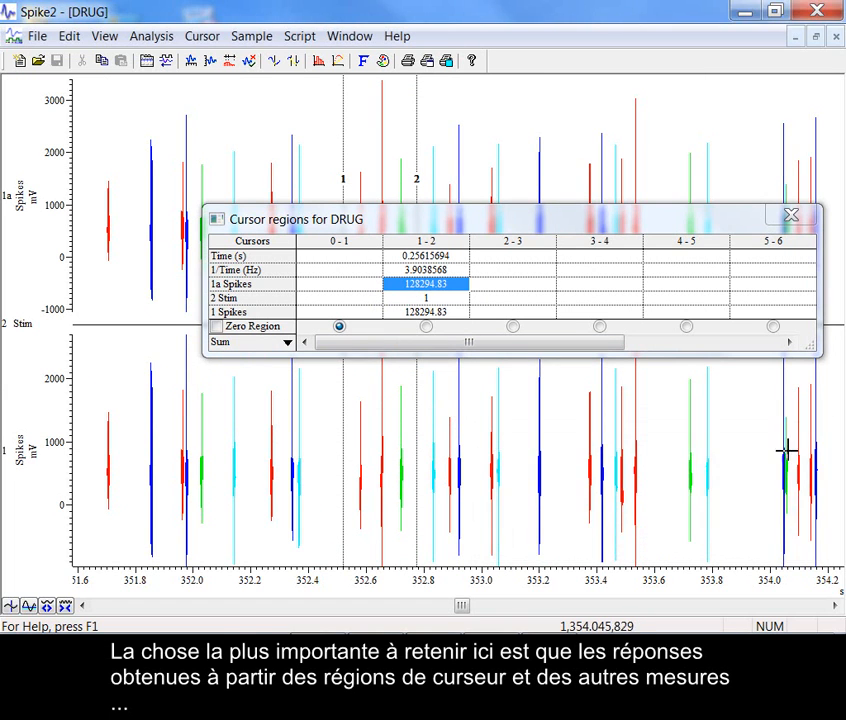
# Close the Cursor regions window and show the full time range of the recording on the X axis.
pyautogui.click(791, 216)
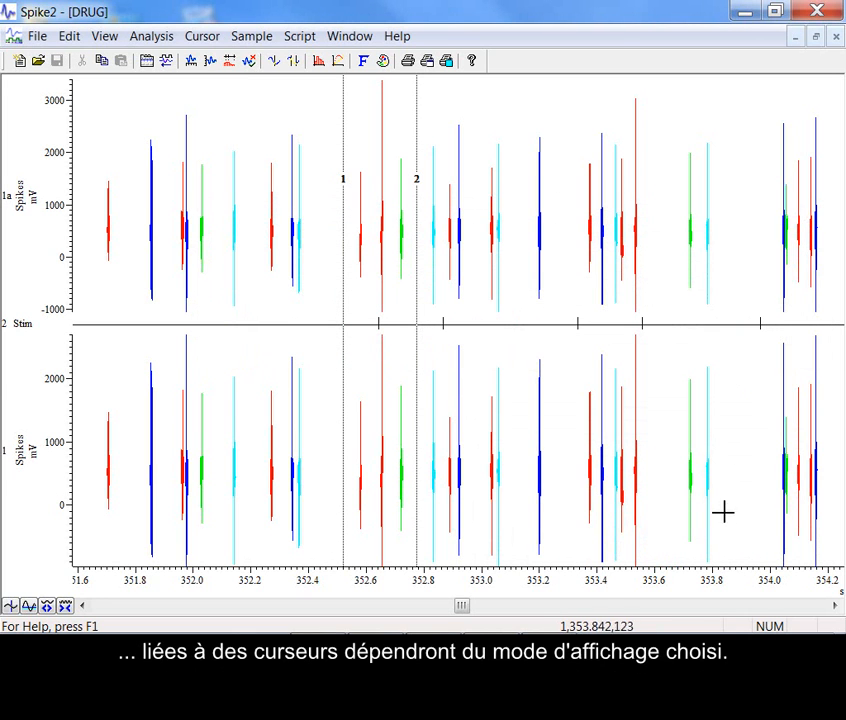
pyautogui.doubleClick(697, 584)
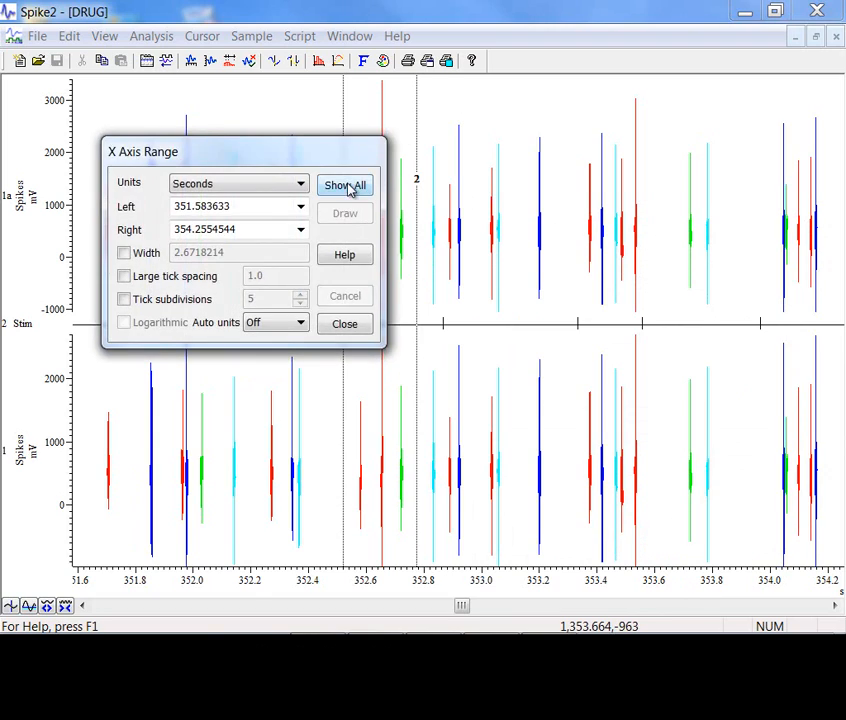
pyautogui.click(346, 186)
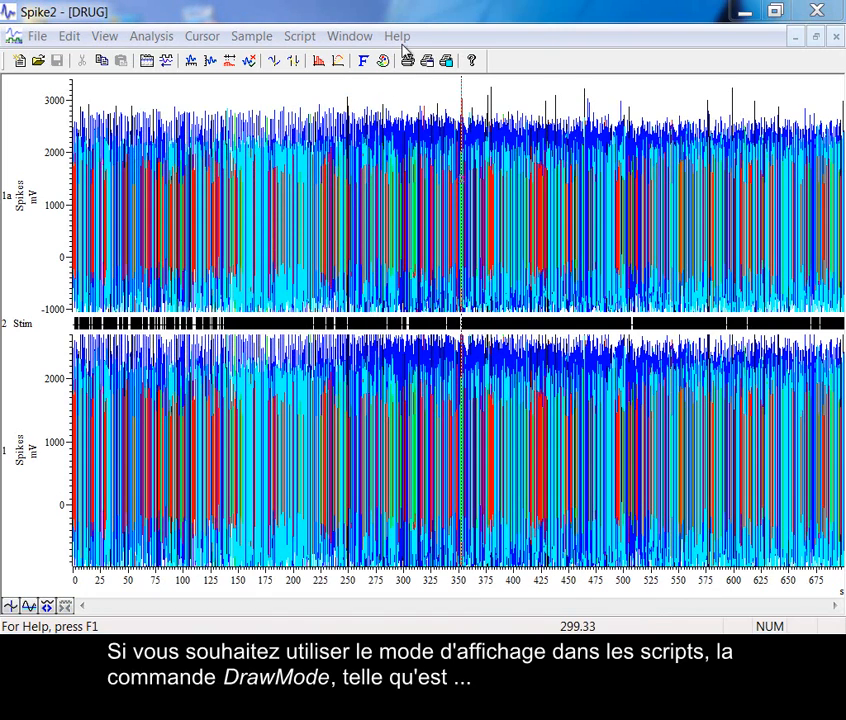
# Search the program help for "Drawmode" and open the DrawMode() topic to read the script command's syntax and arguments.
pyautogui.click(400, 36)
pyautogui.click(414, 62)
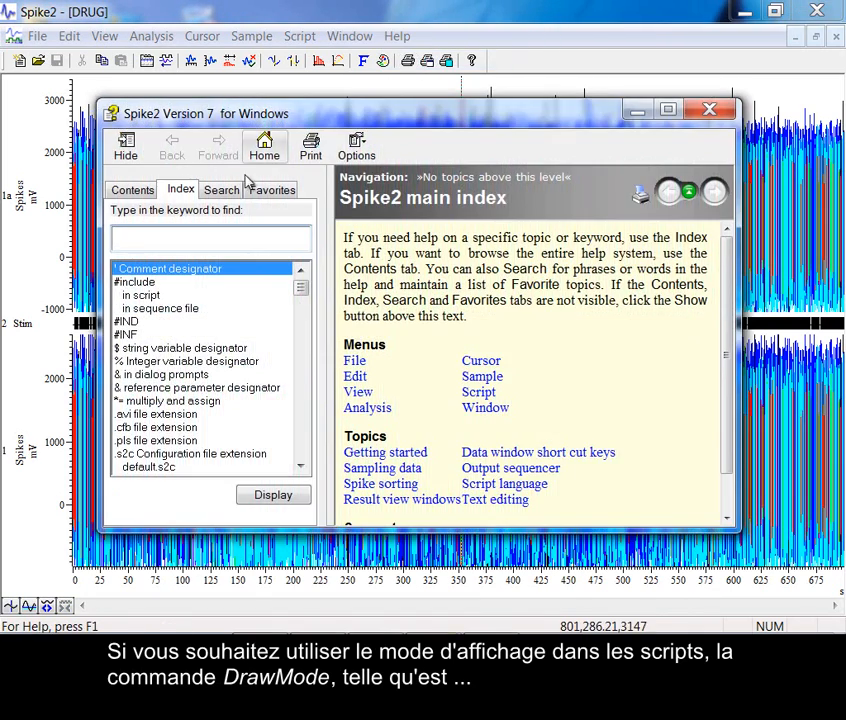
pyautogui.click(222, 190)
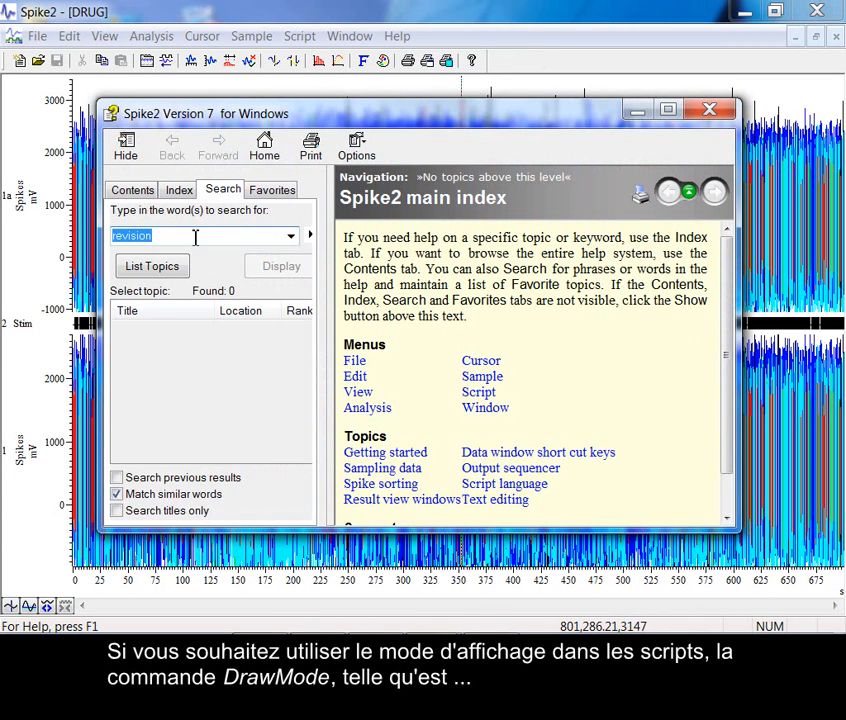
pyautogui.write('Dr')
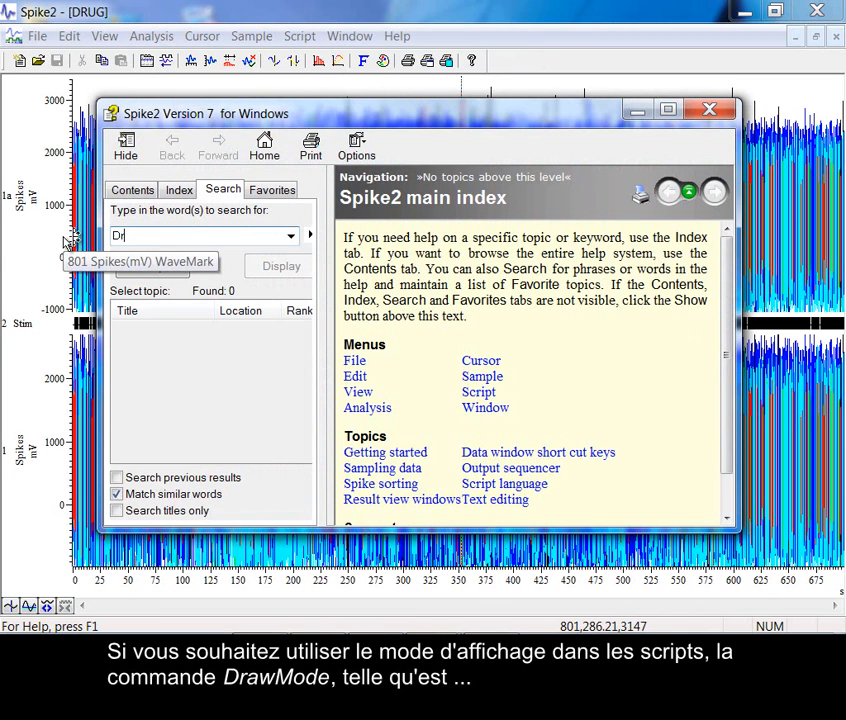
pyautogui.write('awmode')
pyautogui.click(152, 268)
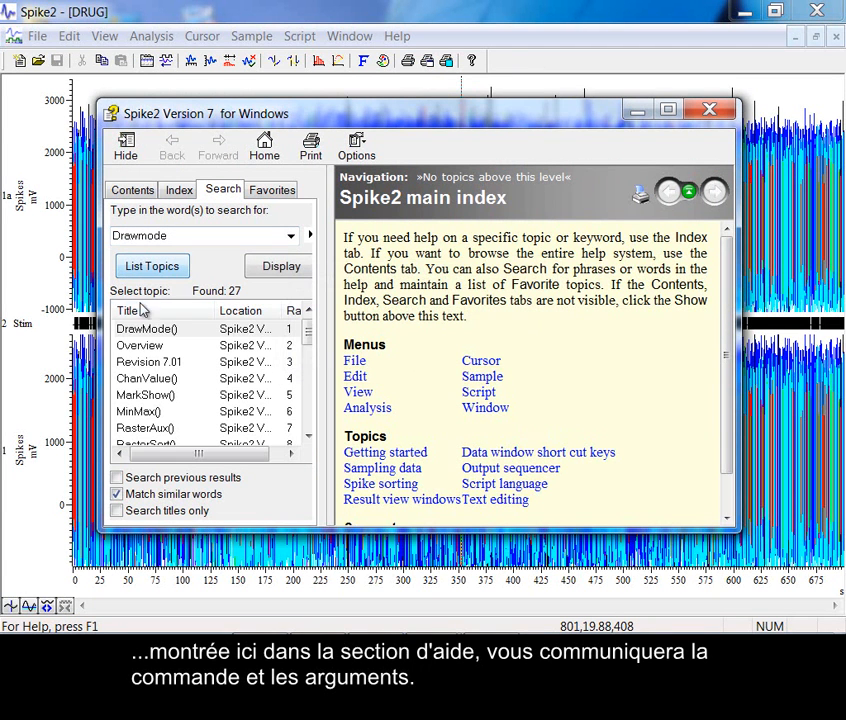
pyautogui.doubleClick(140, 331)
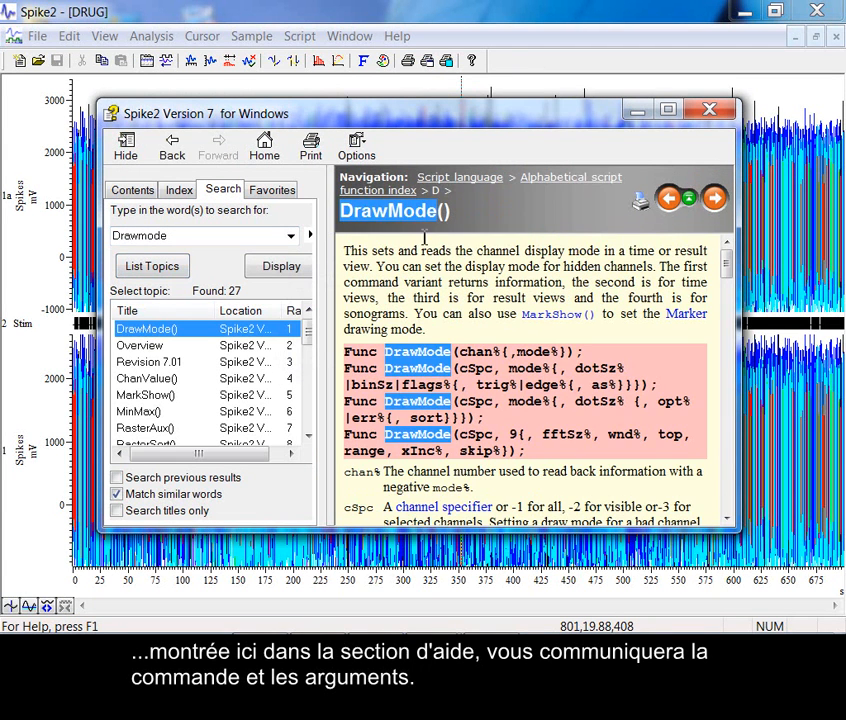
pyautogui.scroll(-1, 645, 297)
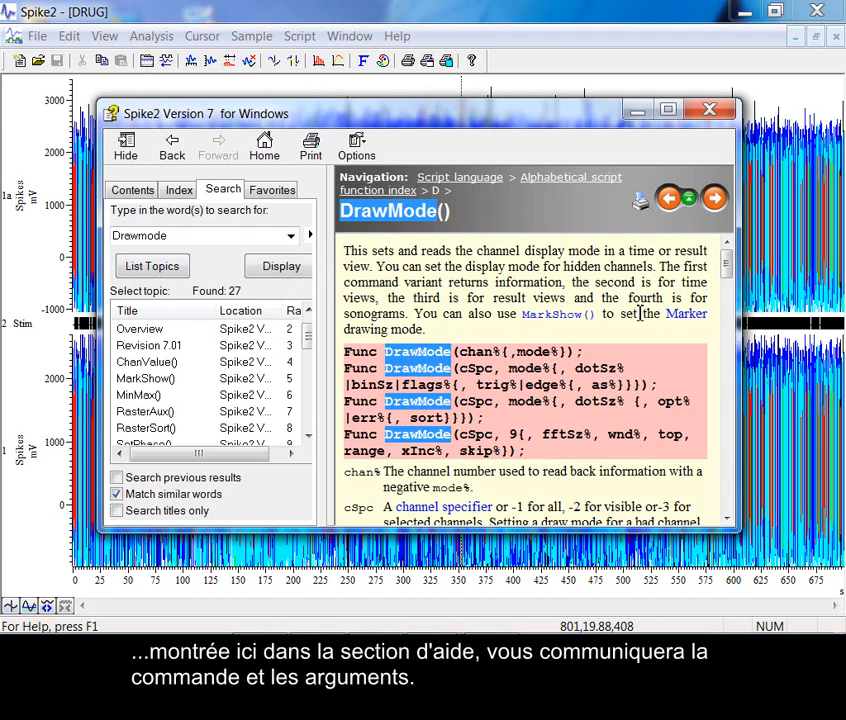